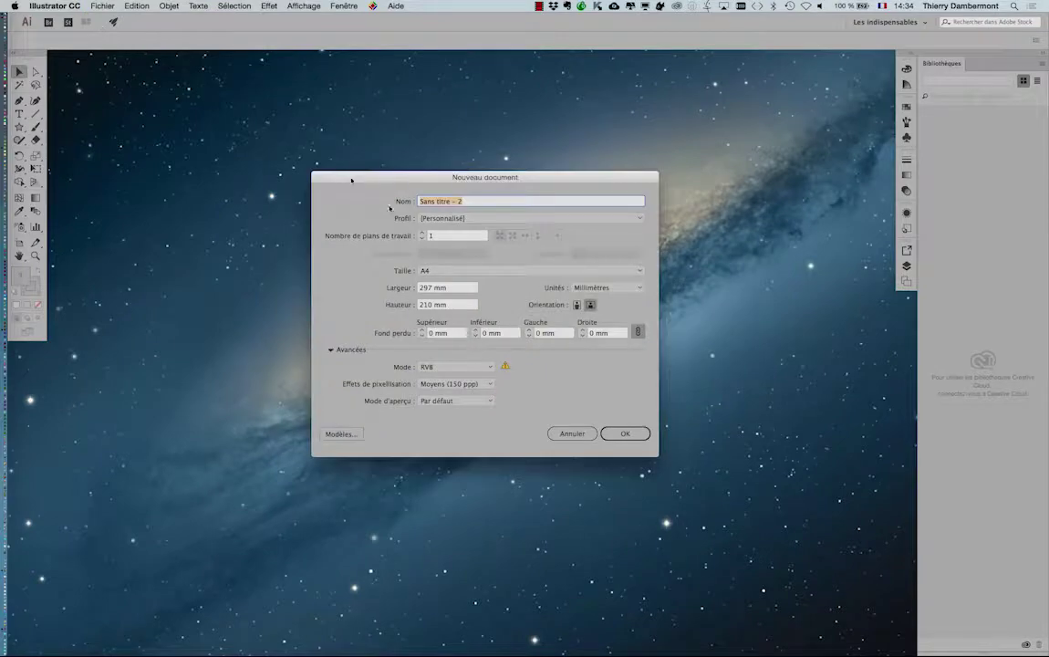
Create a one-artboard A4 landscape document in millimetres and RGB mode, and place the toolbox over the artboard
left_click_drag(427, 172, 374, 135)
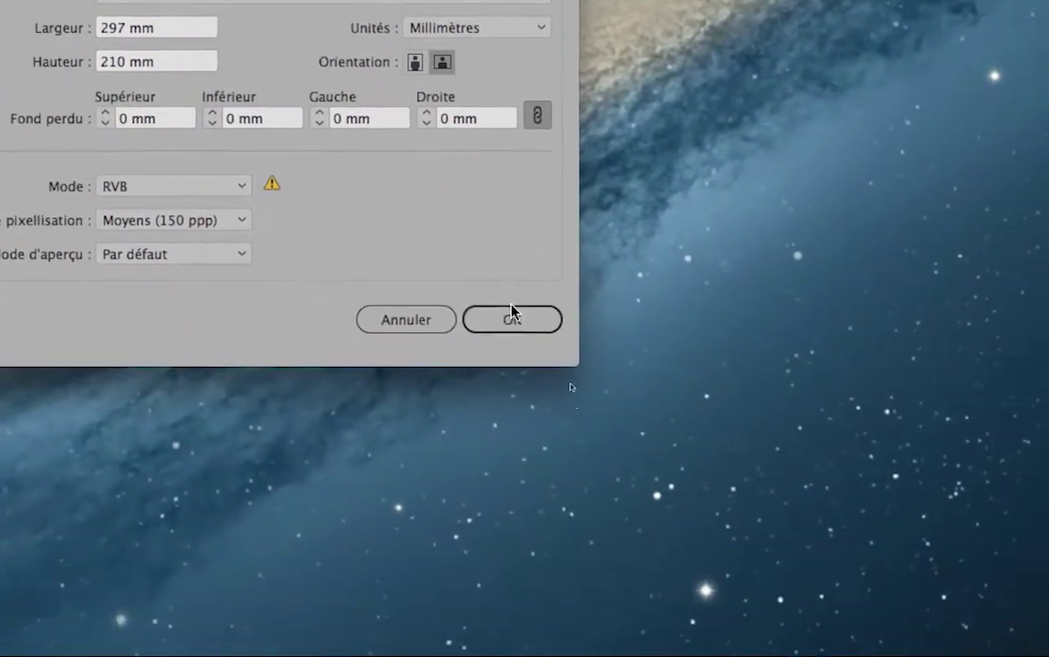
left_click(618, 482)
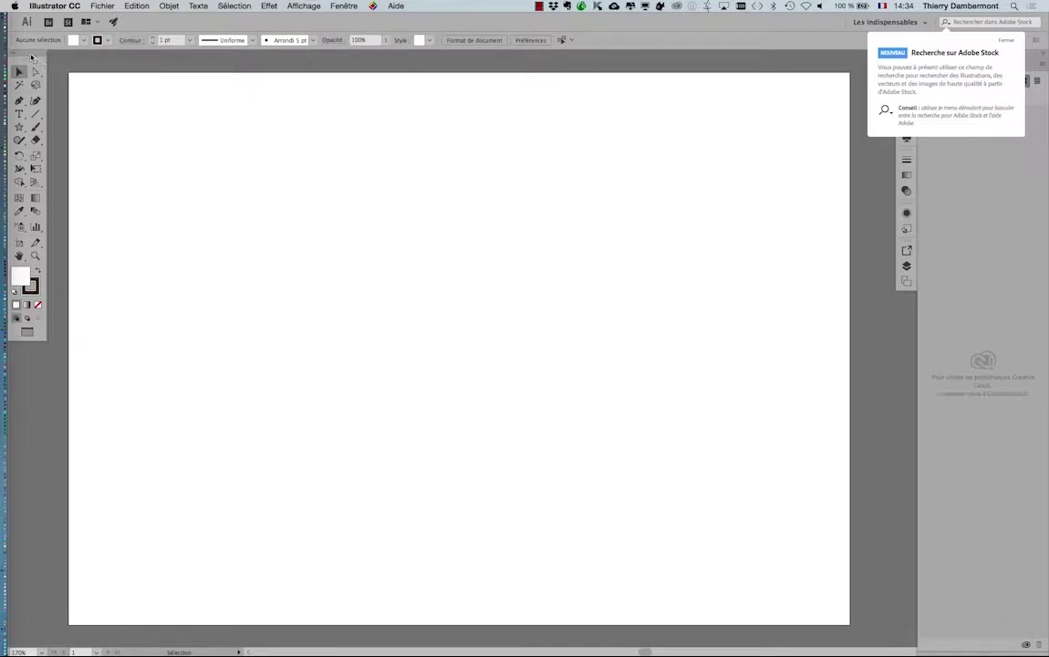
left_click_drag(32, 56, 101, 144)
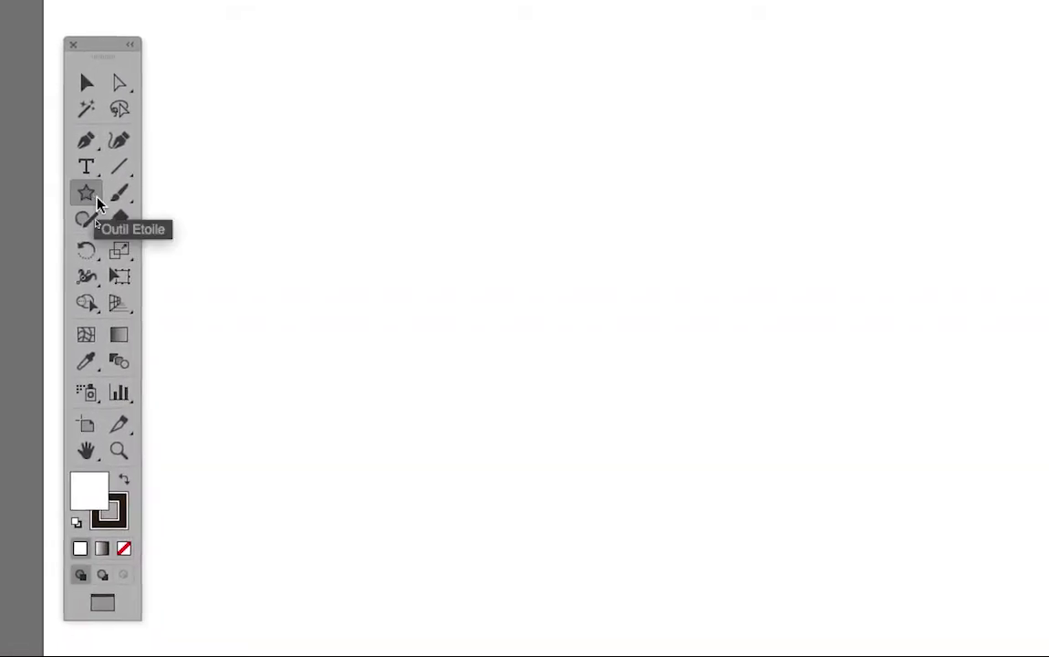
Draw a circle about 72 mm in diameter on the artboard with the Ellipse tool
key("Tab")
key("Tab")
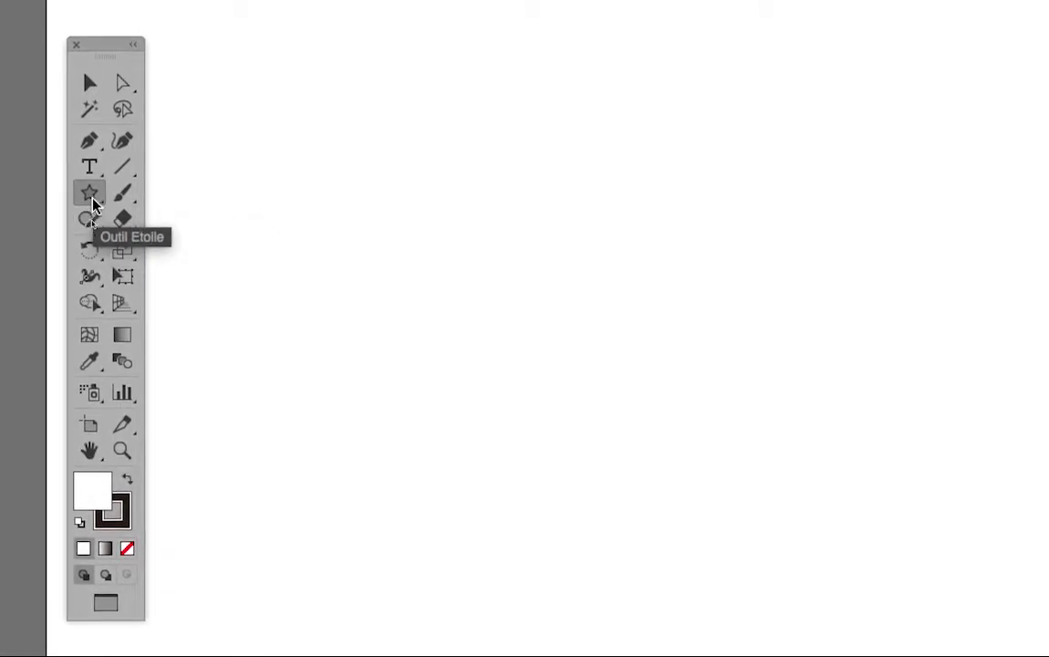
left_click_drag(94, 205, 190, 251)
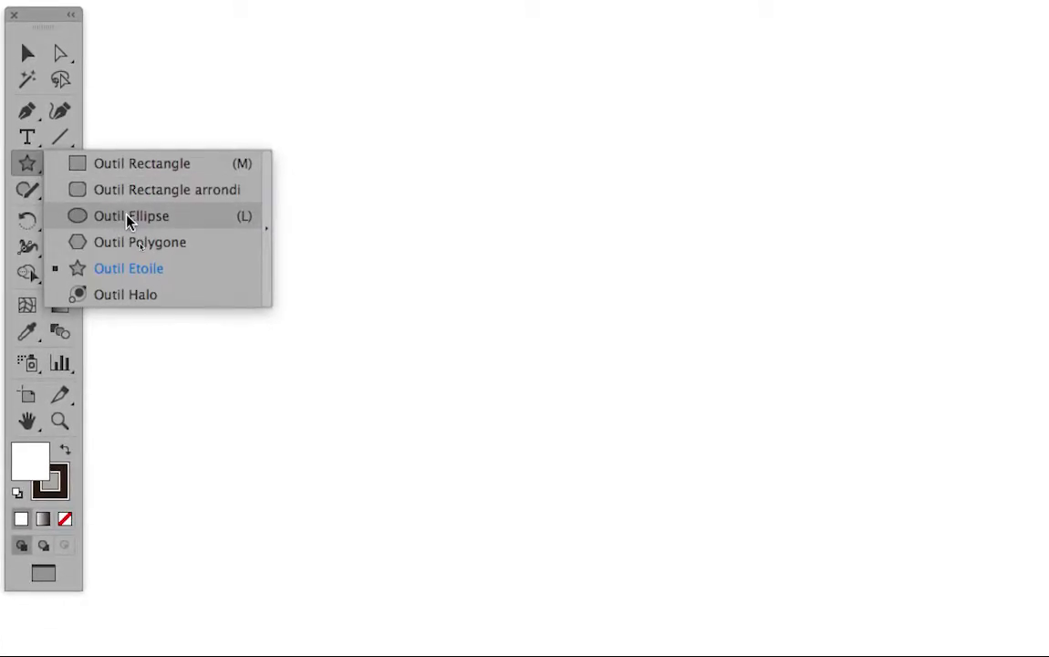
left_click_drag(128, 221, 146, 217)
key("Tab")
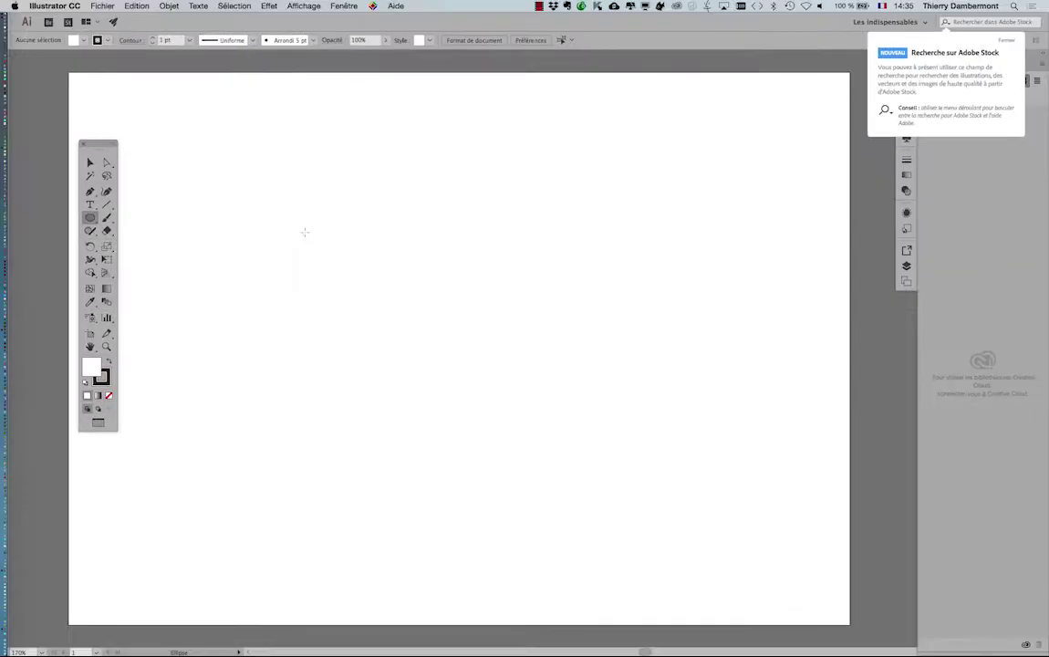
left_click_drag(298, 208, 487, 371)
Duplicate the circle about 23 mm to the left and 1.5 mm up so the two circles overlap
left_click_drag(98, 144, 230, 161)
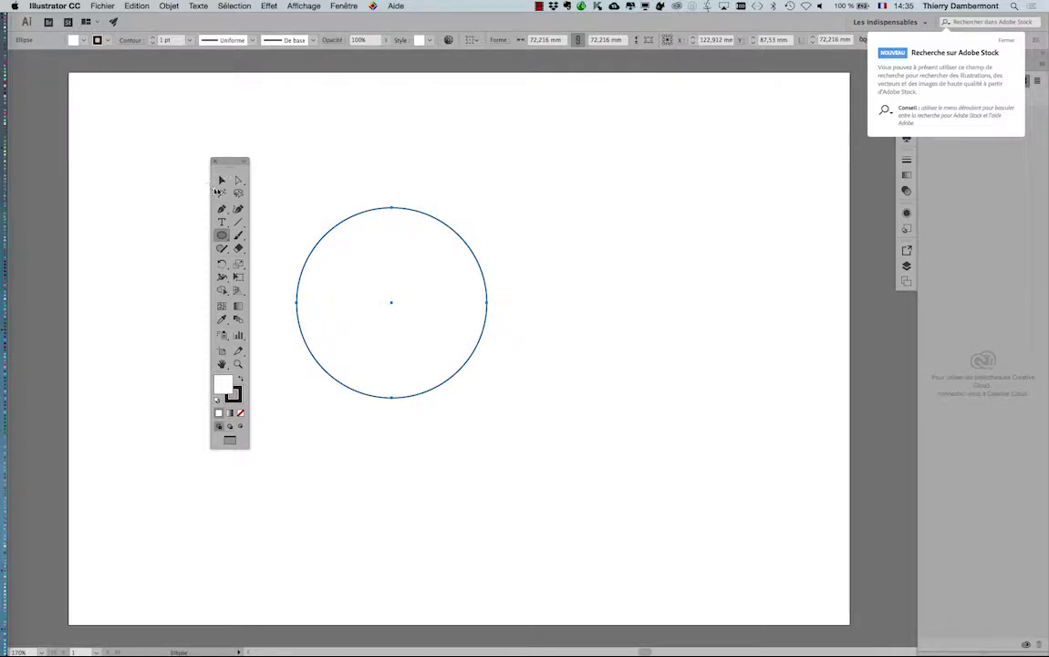
left_click(221, 182)
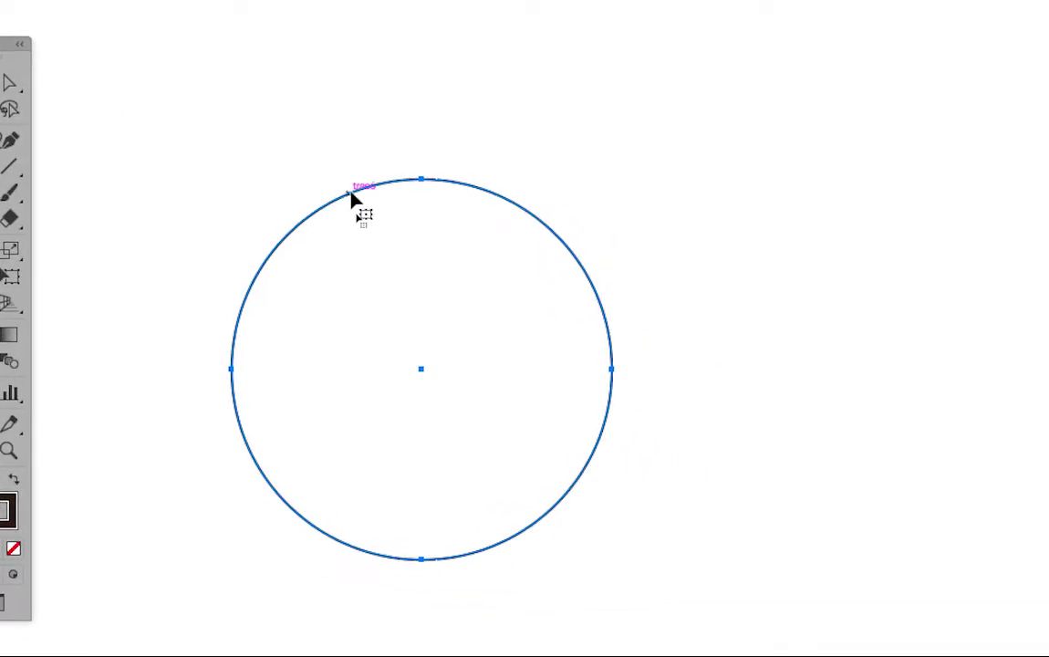
left_click_drag(353, 198, 232, 190)
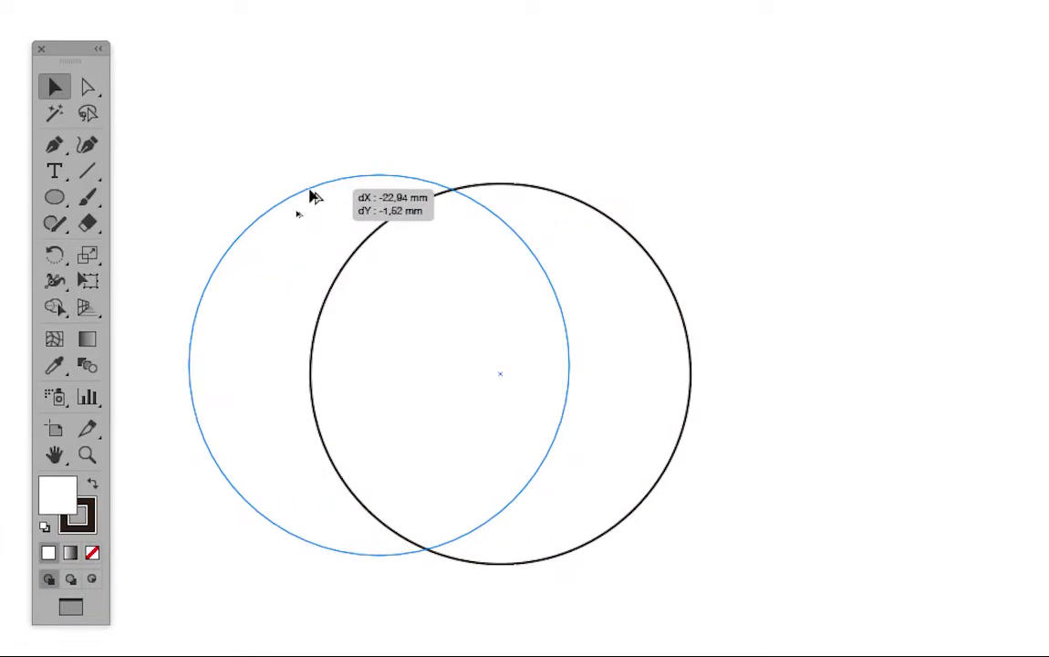
left_click_drag(314, 197, 314, 197)
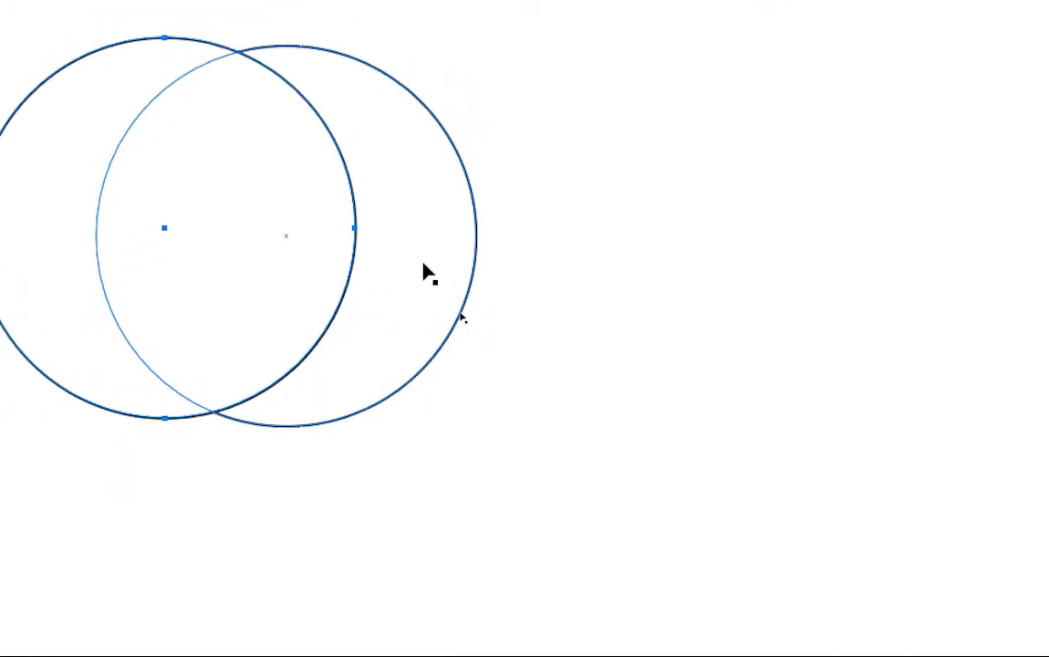
Select both overlapping circles together, trying individual picks and a selection marquee
left_click(264, 94)
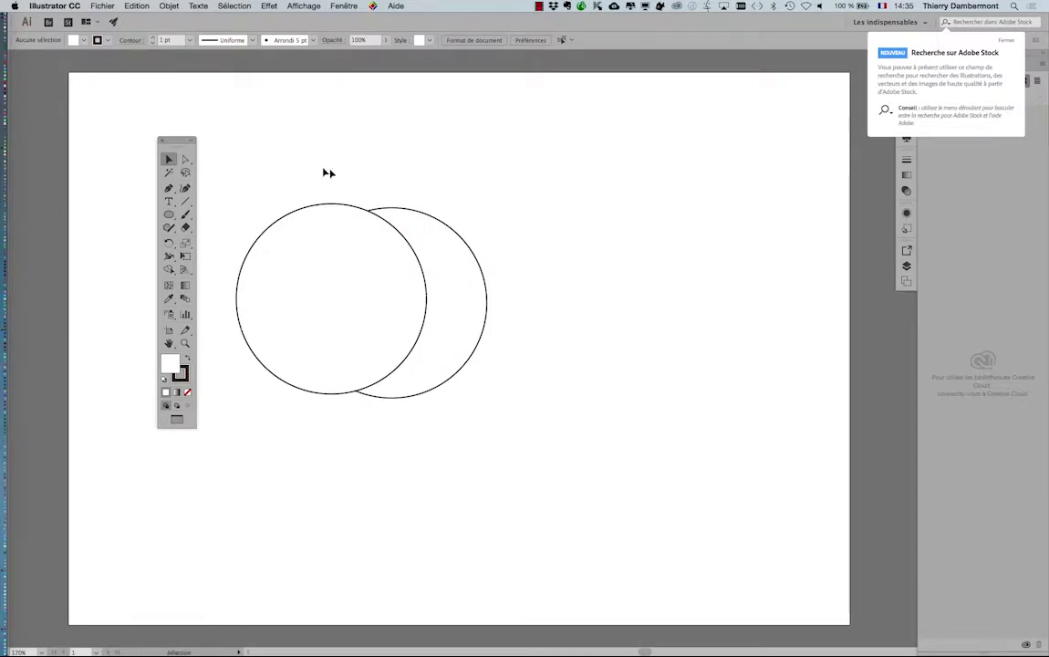
left_click(438, 285)
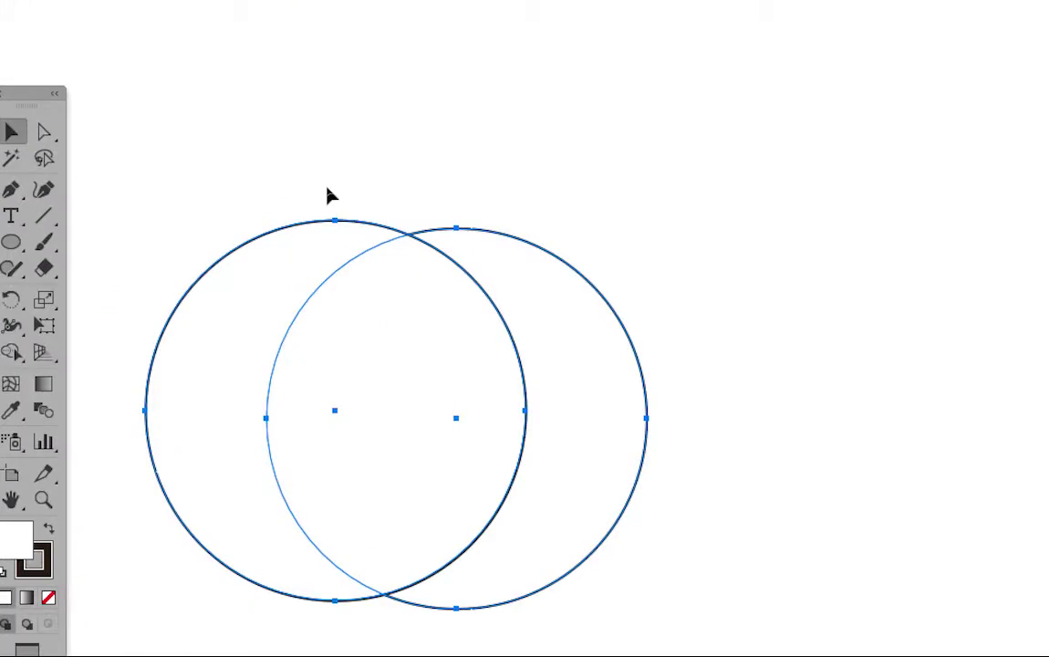
left_click(327, 192)
left_click(315, 204)
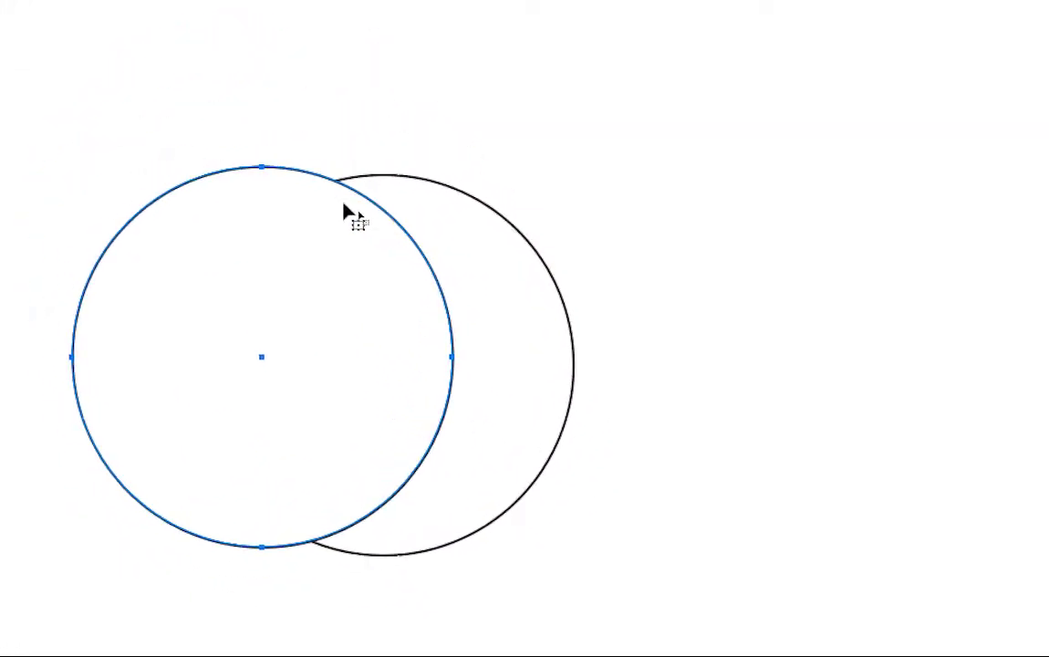
left_click_drag(311, 176, 383, 239)
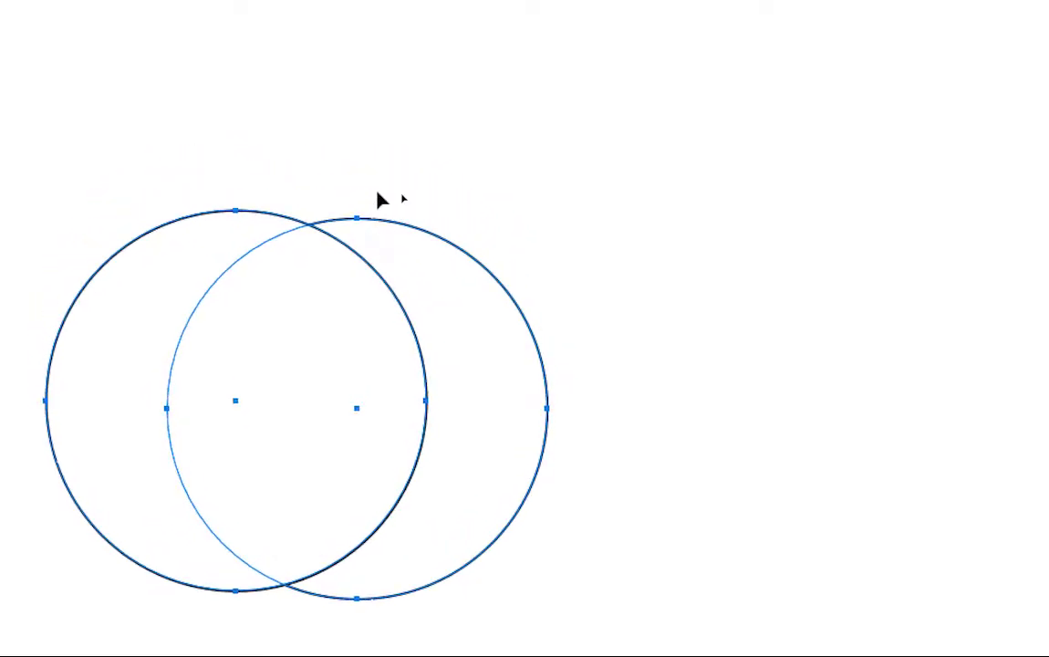
left_click(362, 134)
left_click_drag(249, 182, 334, 270)
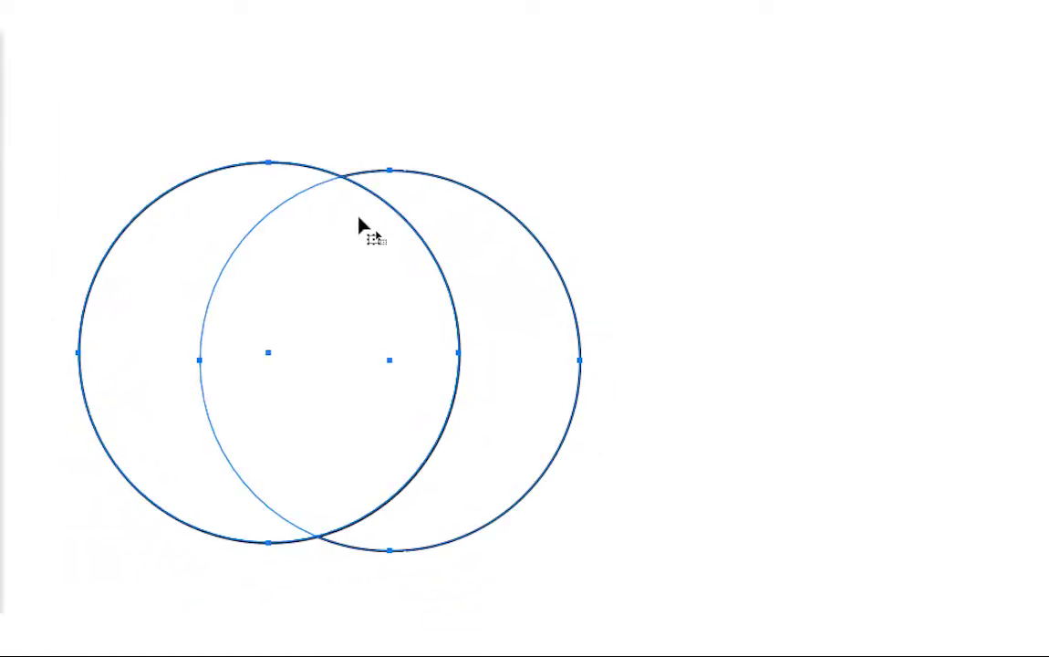
Display the Pathfinder operations and position them just above the two circles
left_click(340, 13)
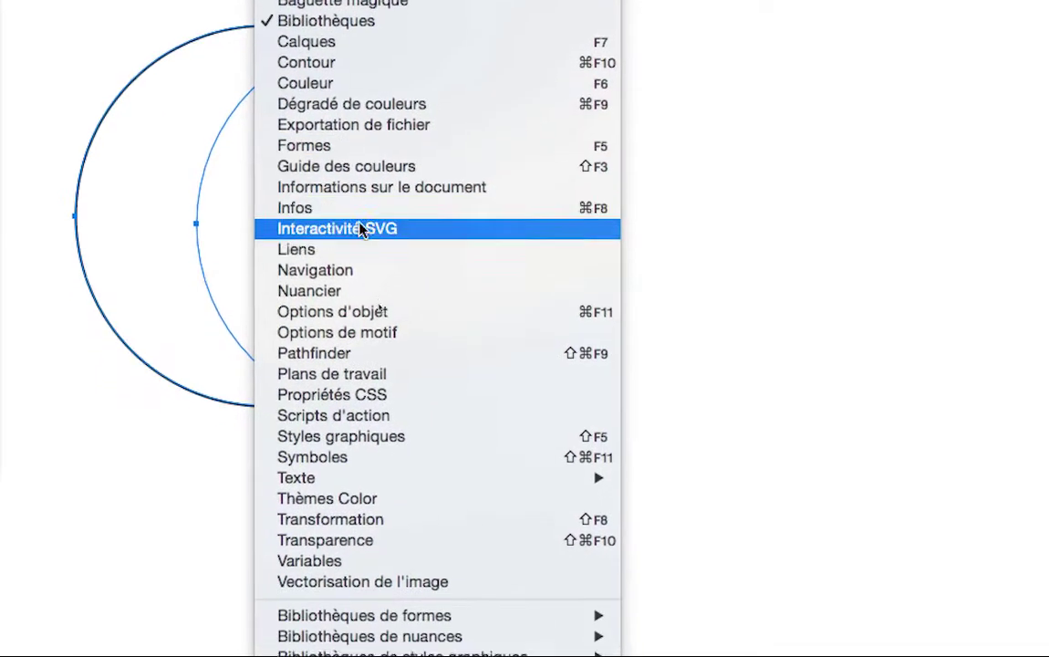
left_click(376, 353)
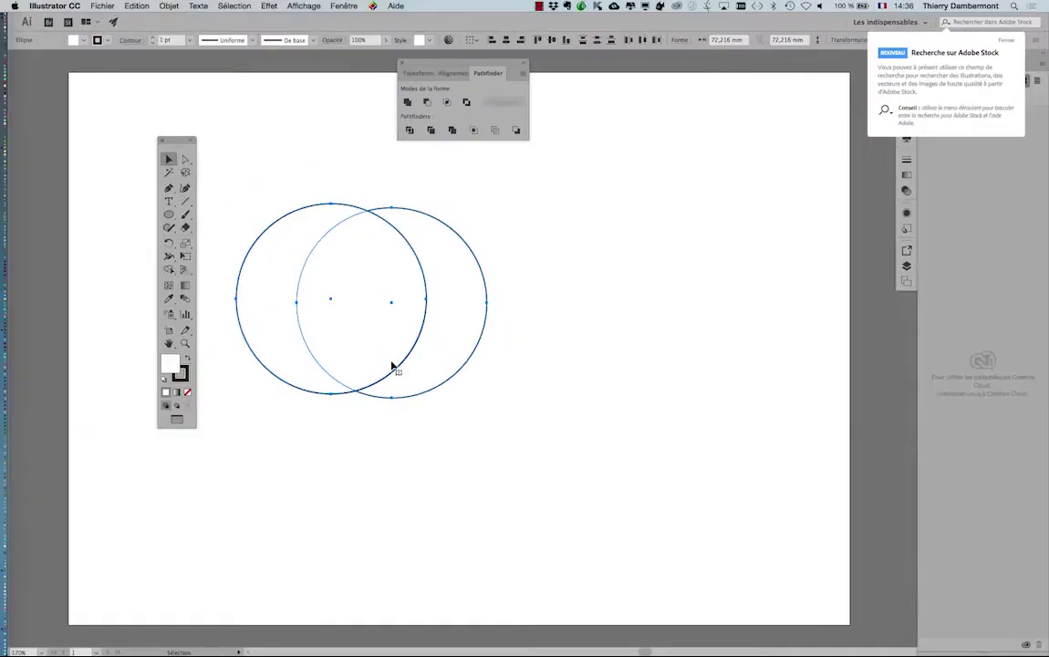
left_click_drag(488, 63, 383, 102)
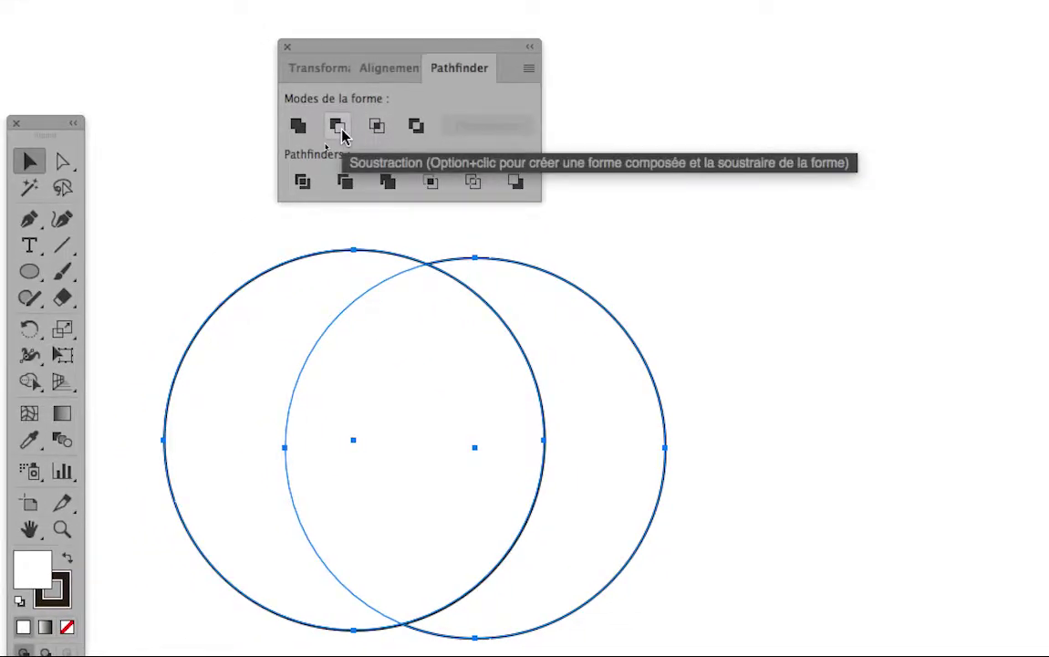
Try subtracting the front circle from the back one and the back circle from the front one, undoing each result
left_click(337, 127)
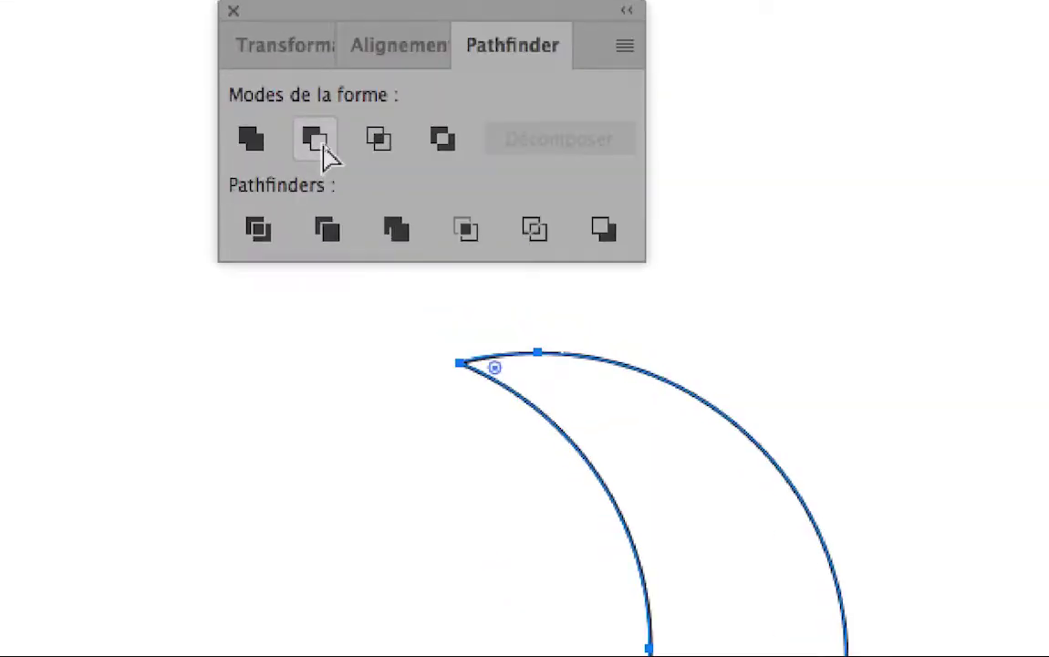
key("super+z")
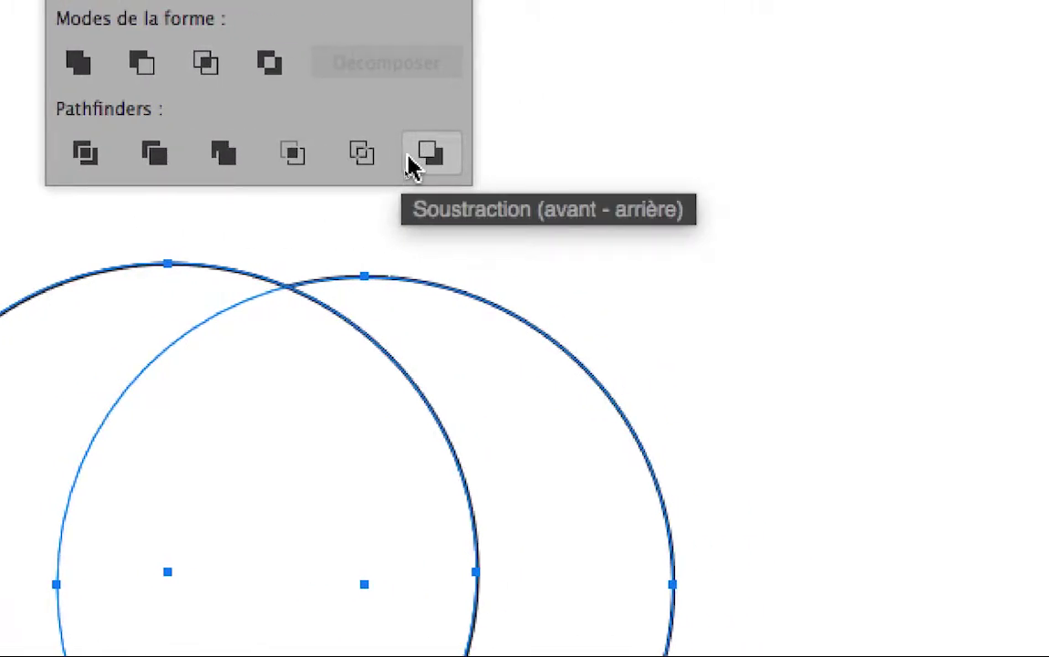
left_click(413, 162)
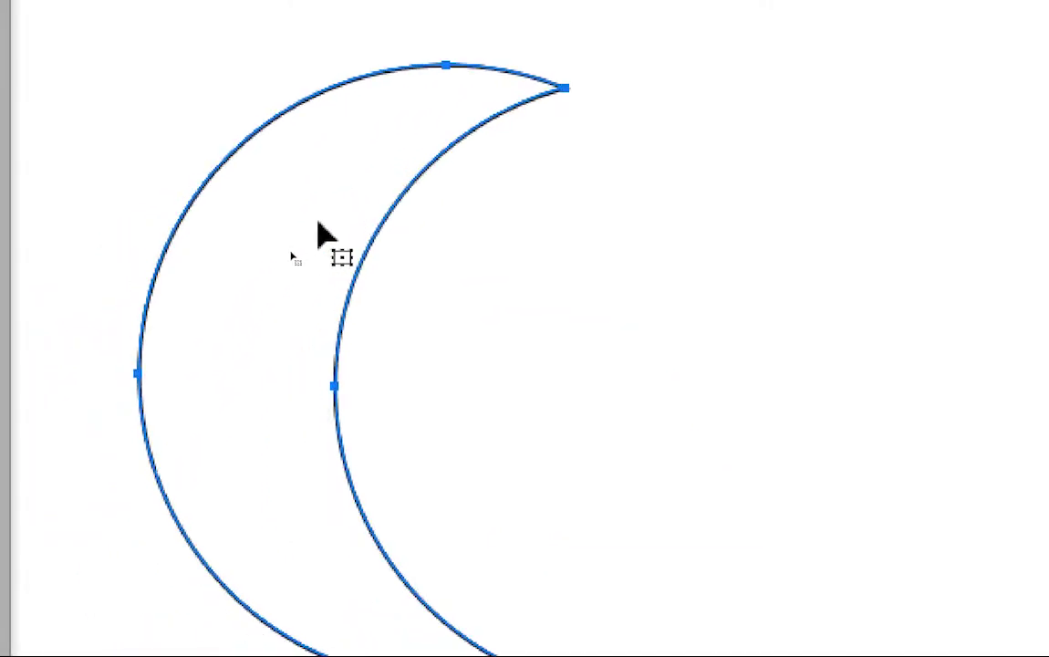
key("ctrl+z")
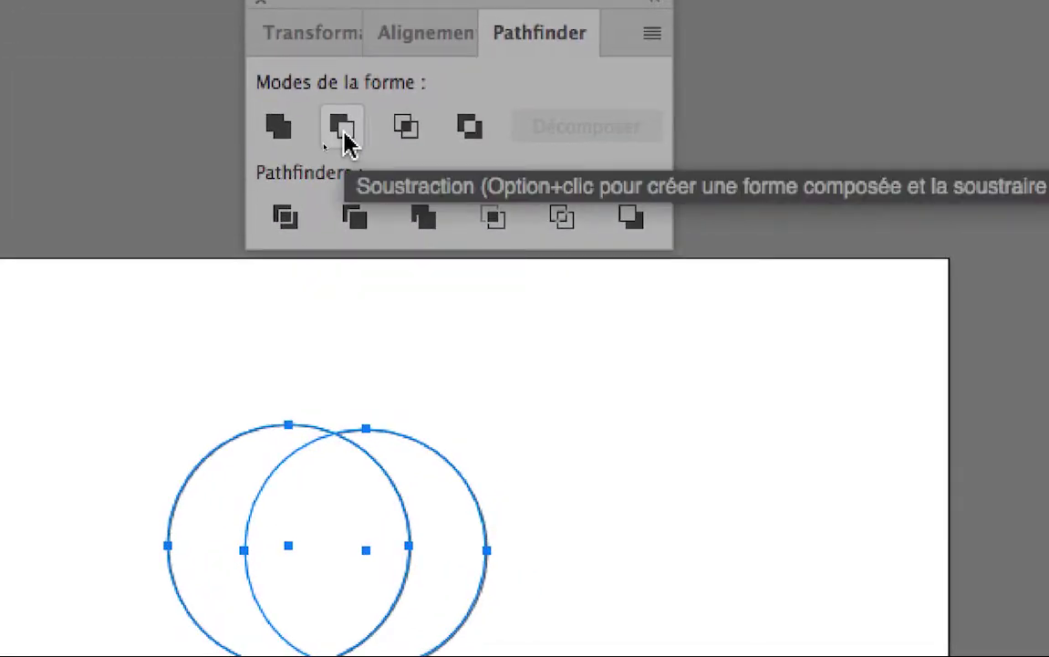
Try the Soustraction shape mode on the two circles, inspect the crescent up close, and undo it
left_click(343, 137)
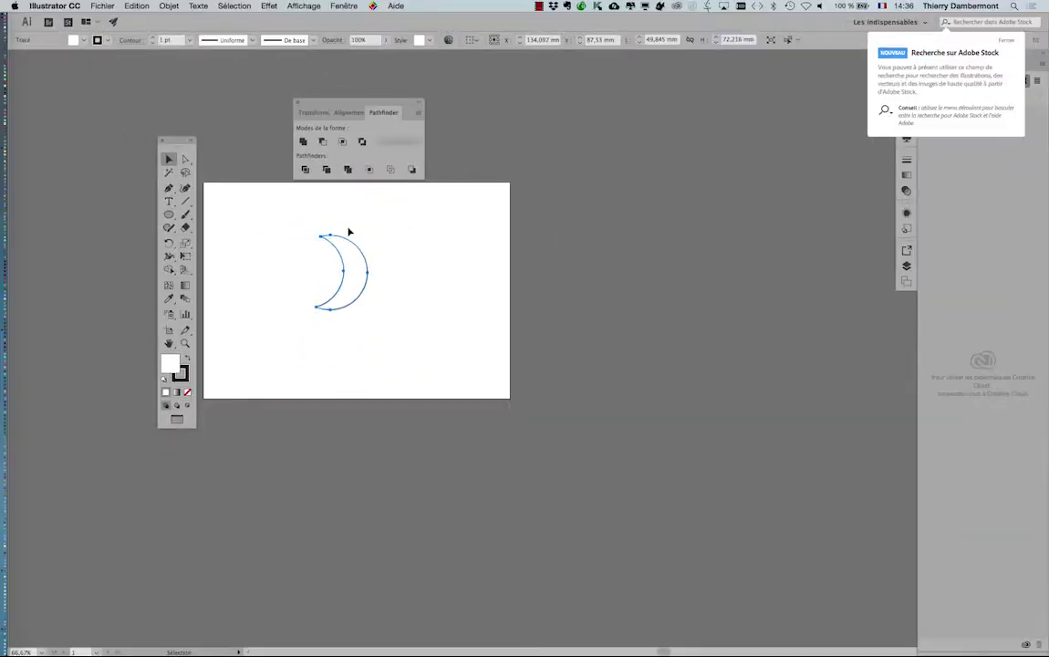
scroll(347, 233, "up", 4)
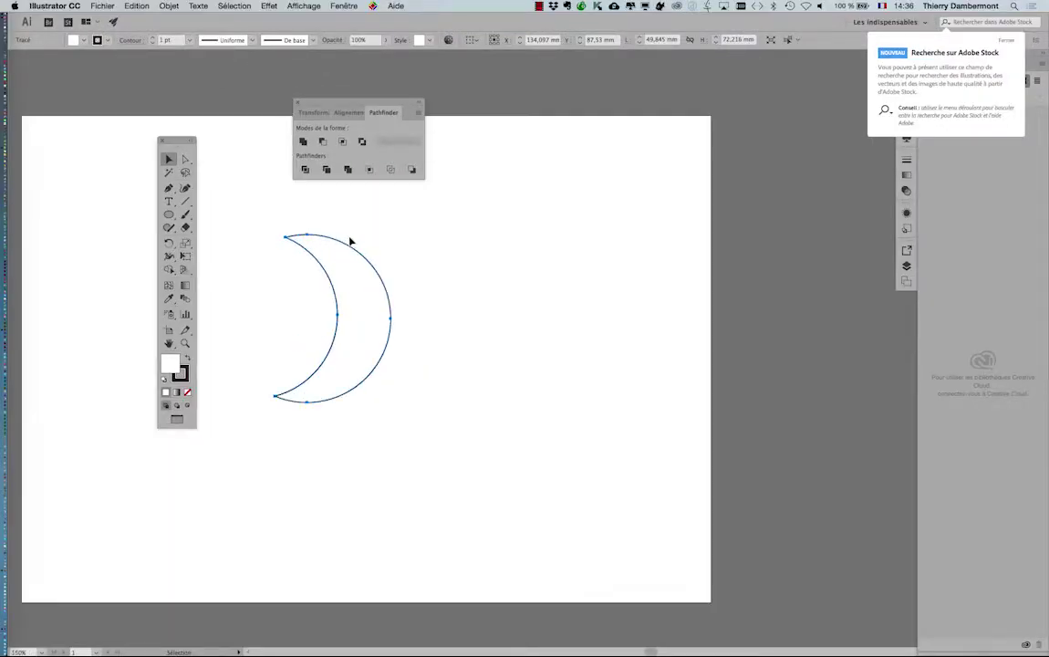
scroll(388, 289, "up", 1)
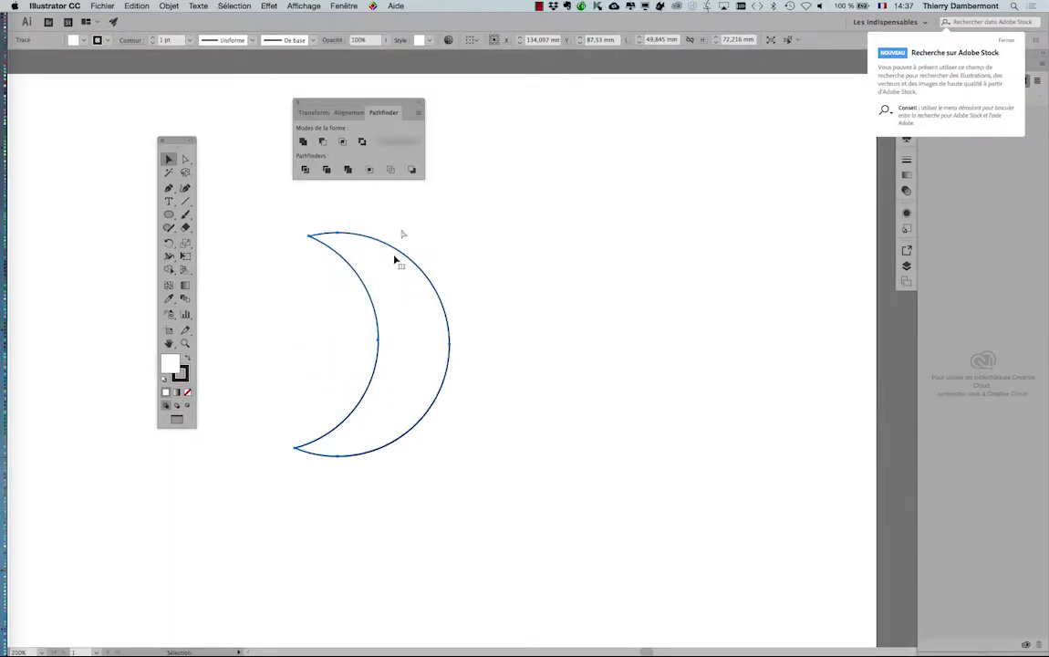
key("cmd+z")
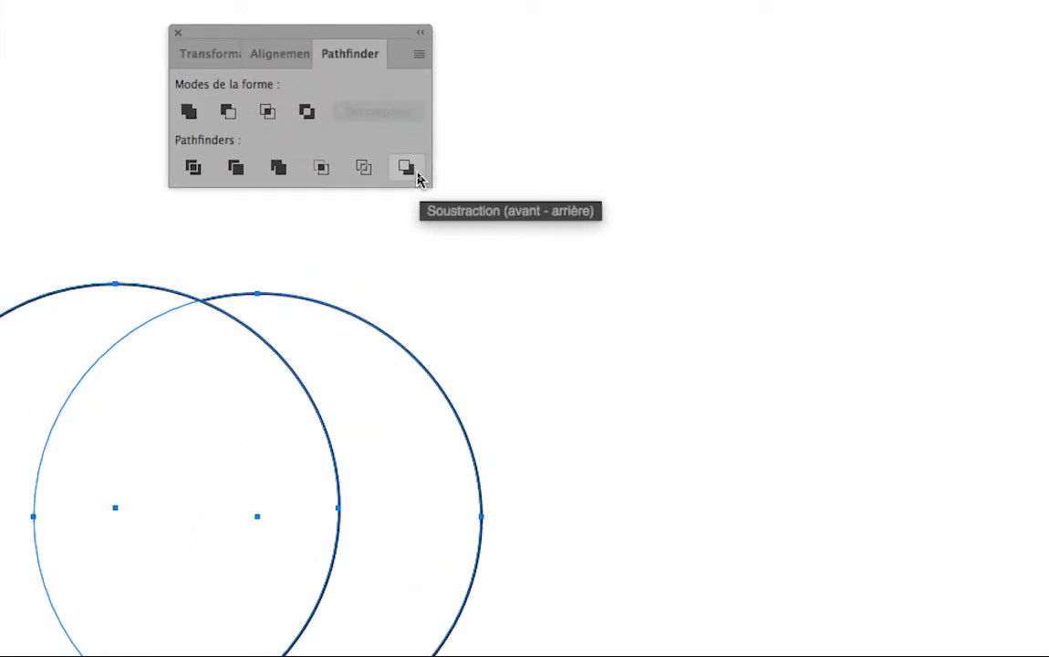
Compare Soustraction (avant - arrière) with the Soustraction shape mode on the circles, undoing both
left_click(418, 175)
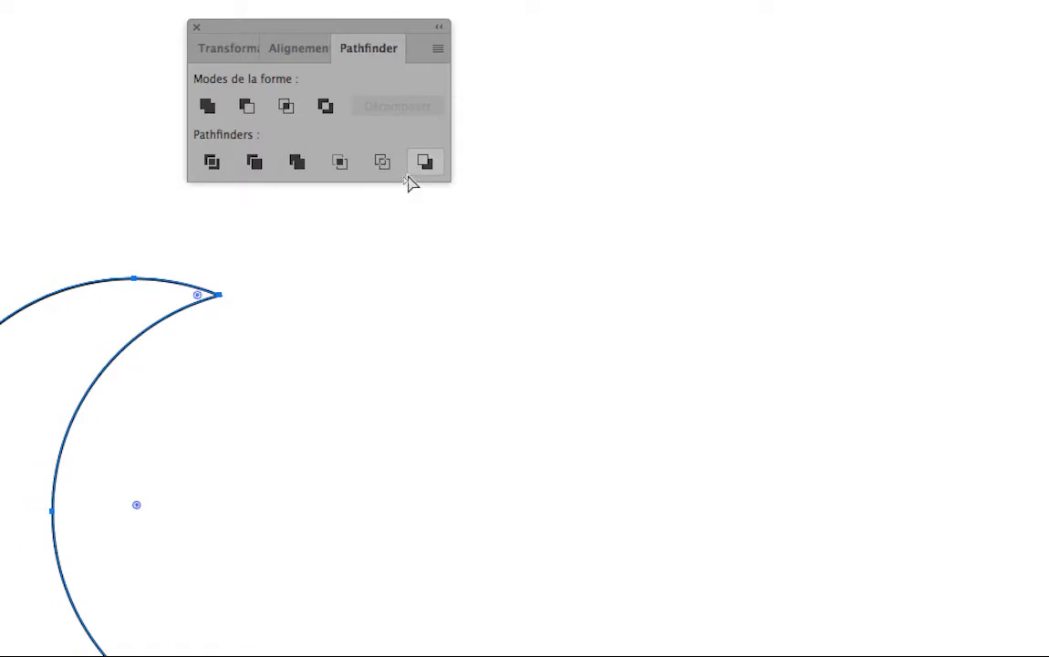
key("super+z")
left_click(299, 124)
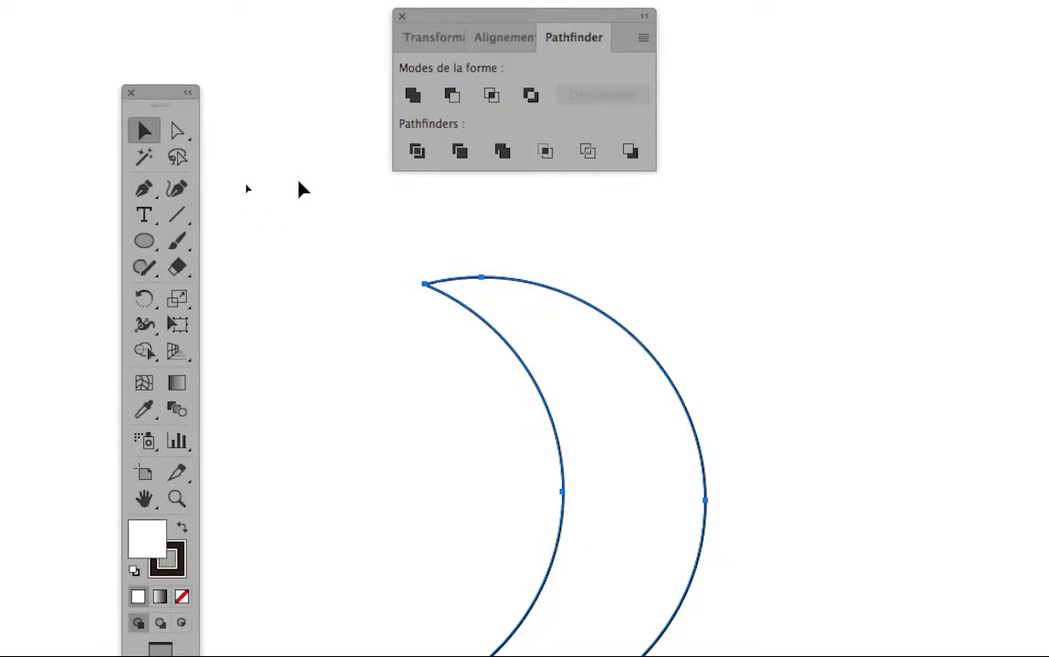
key("ctrl+z")
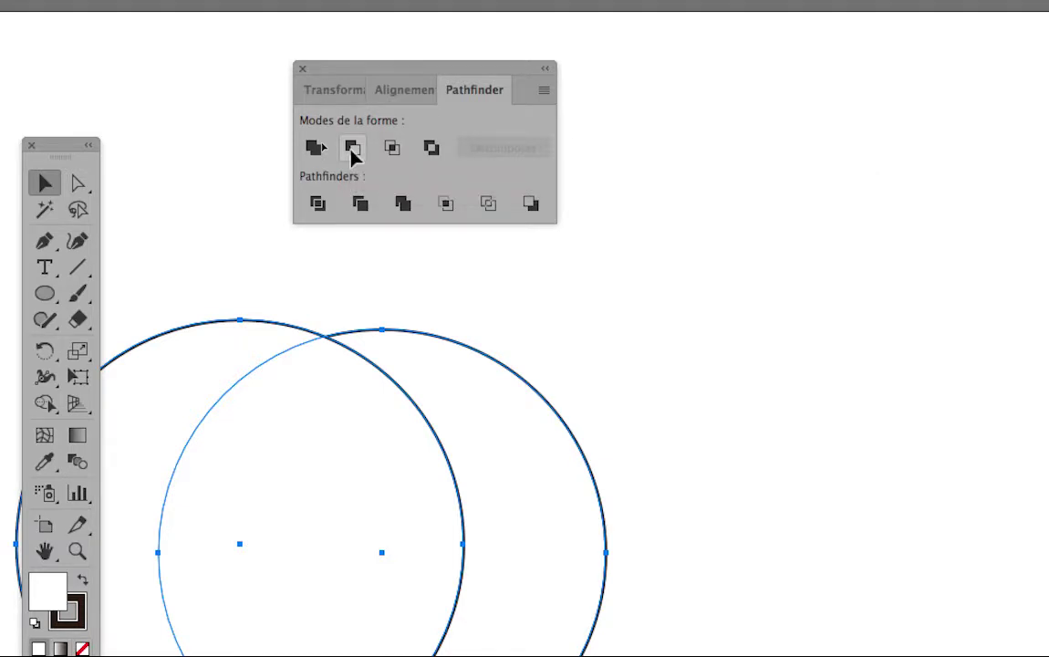
Subtract the front circle as an editable compound shape and move the crescent to the right, away from the toolbox
left_click(353, 151)
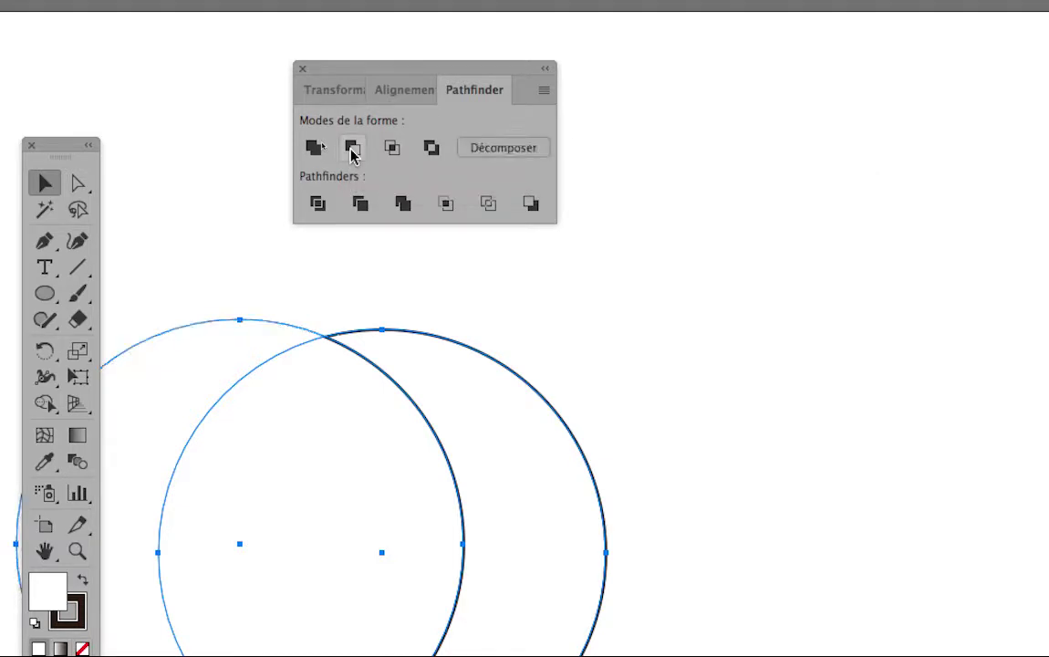
left_click(357, 247)
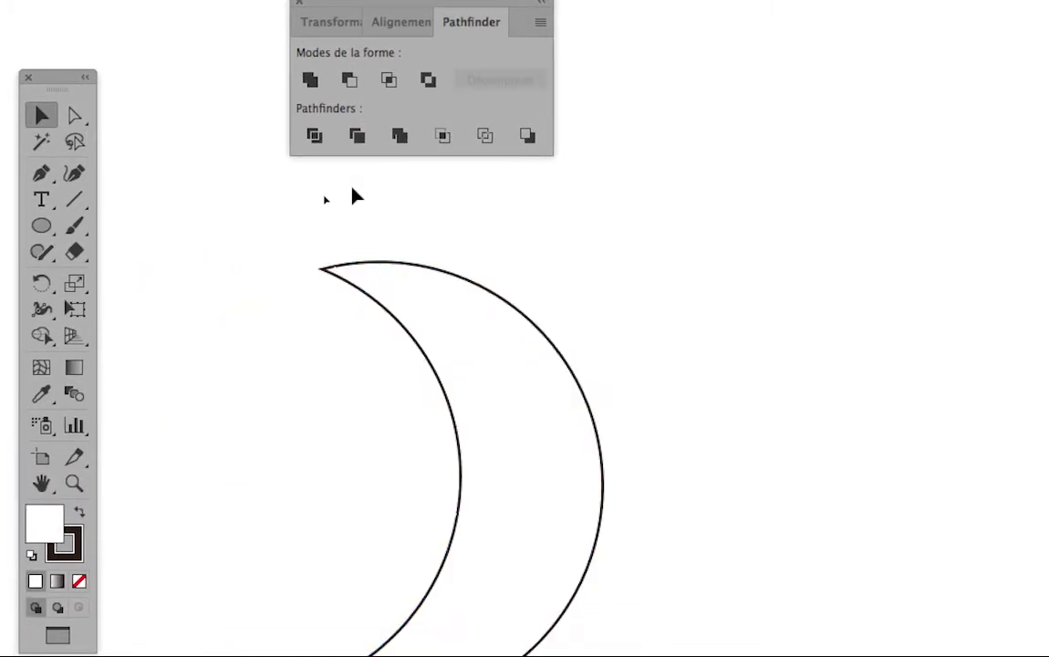
left_click_drag(459, 316, 570, 299)
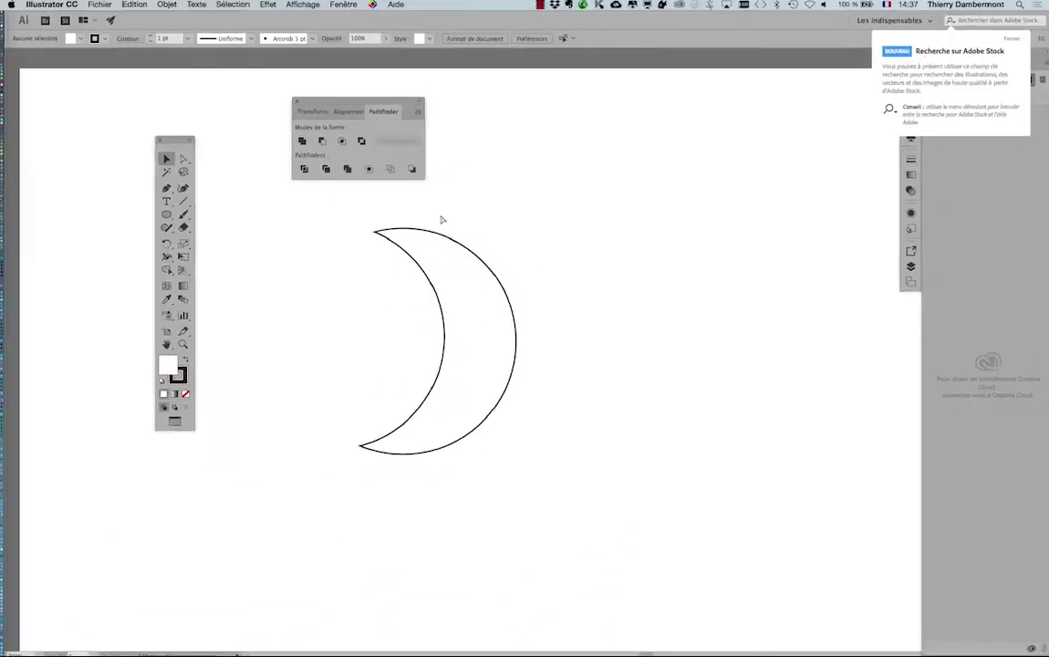
key("ctrl+z")
Select the compound crescent and detach the Direct Selection tool group into a floating palette
left_click(337, 238)
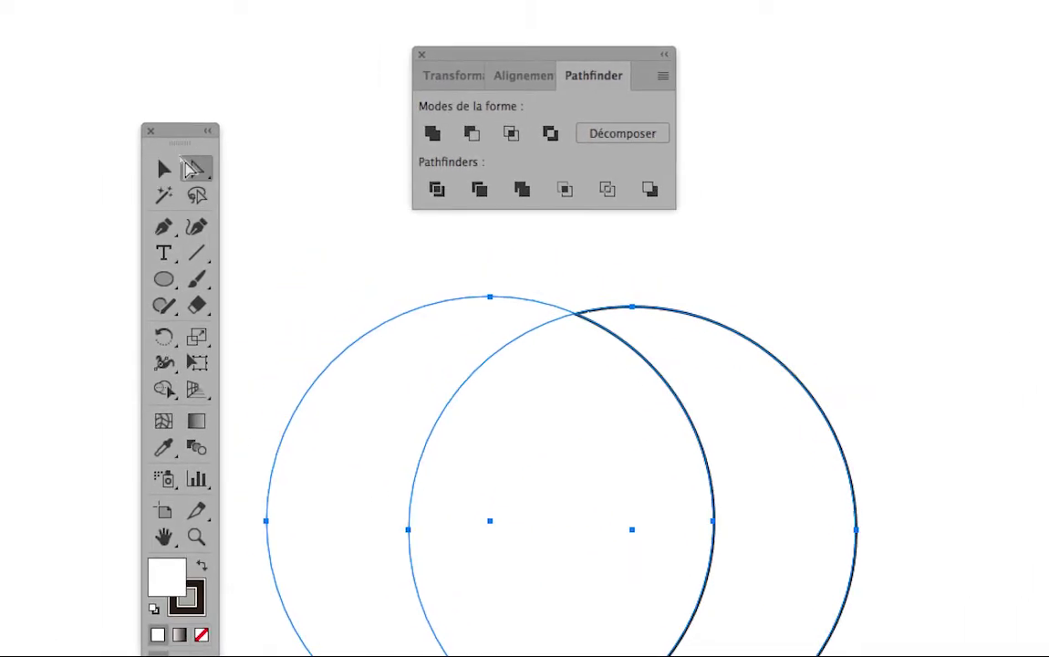
left_click_drag(194, 168, 498, 198)
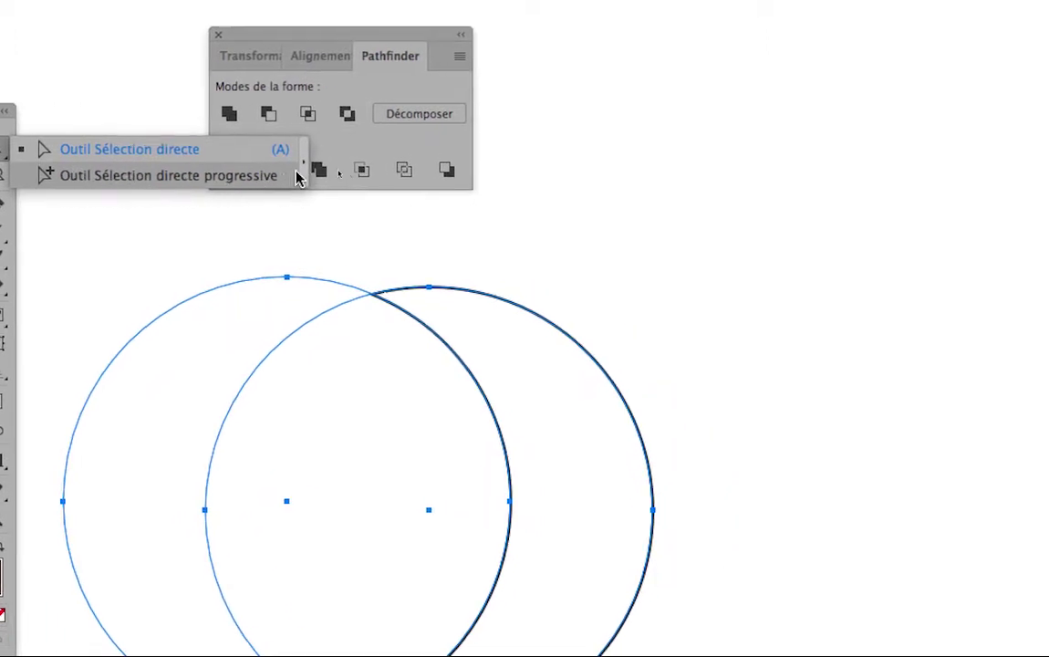
left_click_drag(299, 178, 303, 176)
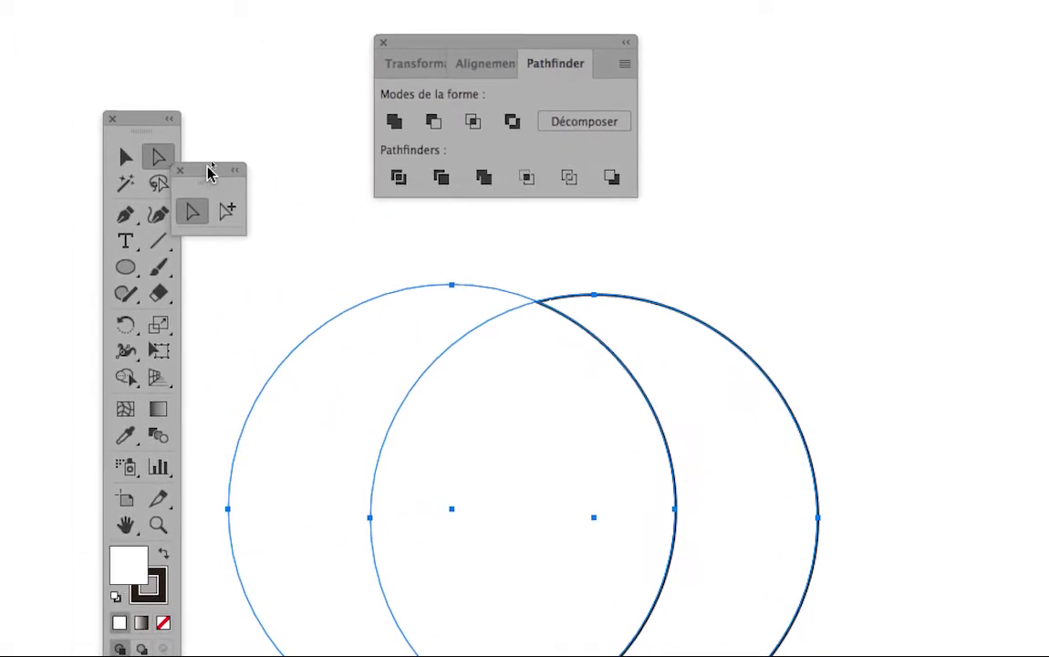
Place the detached palette clear of the toolbox and select only the subtracting front circle with the Sélection directe progressive tool
left_click_drag(208, 172, 239, 76)
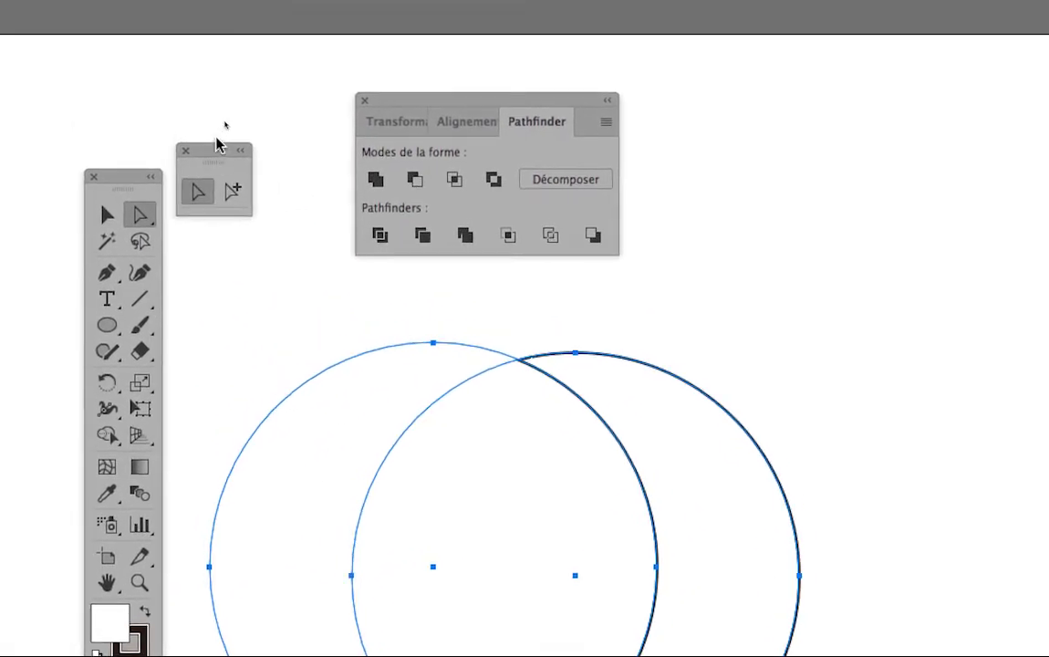
left_click(255, 121)
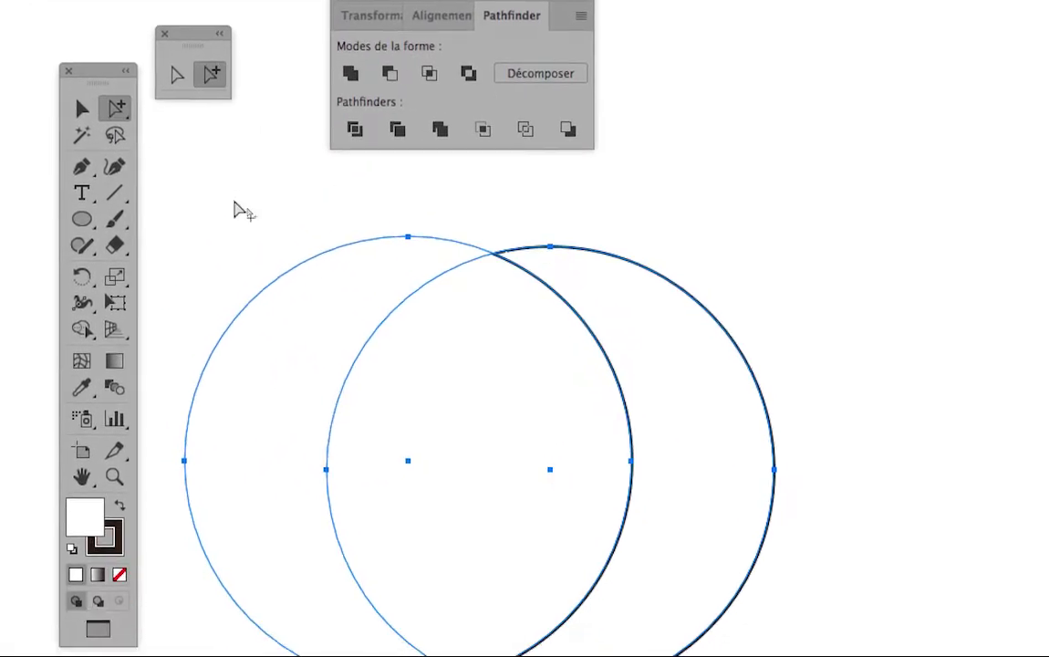
left_click(239, 210)
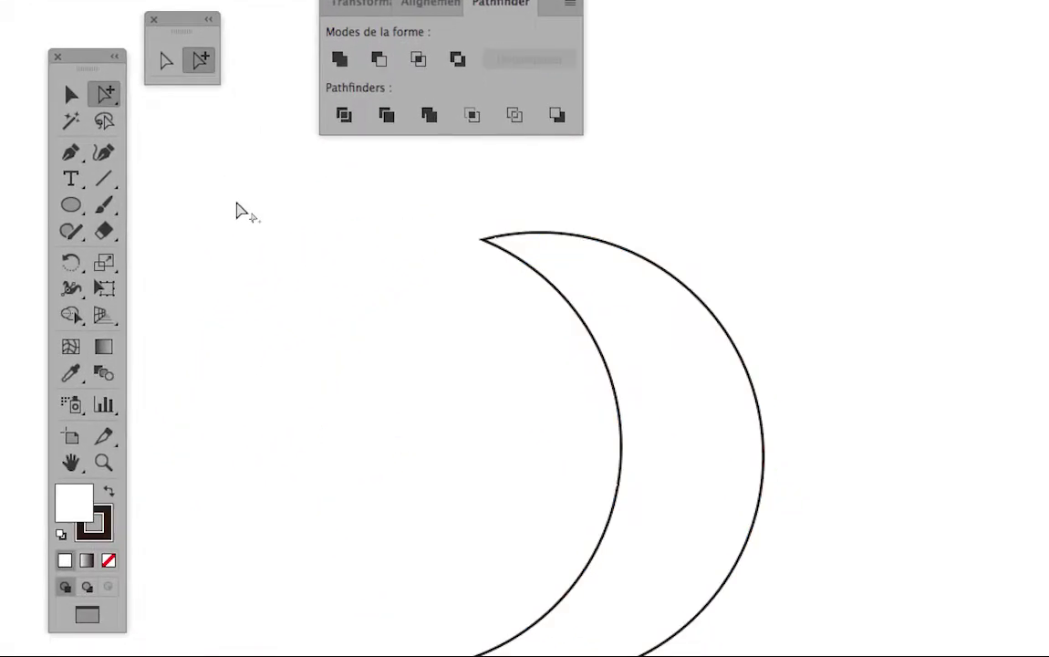
left_click(283, 275)
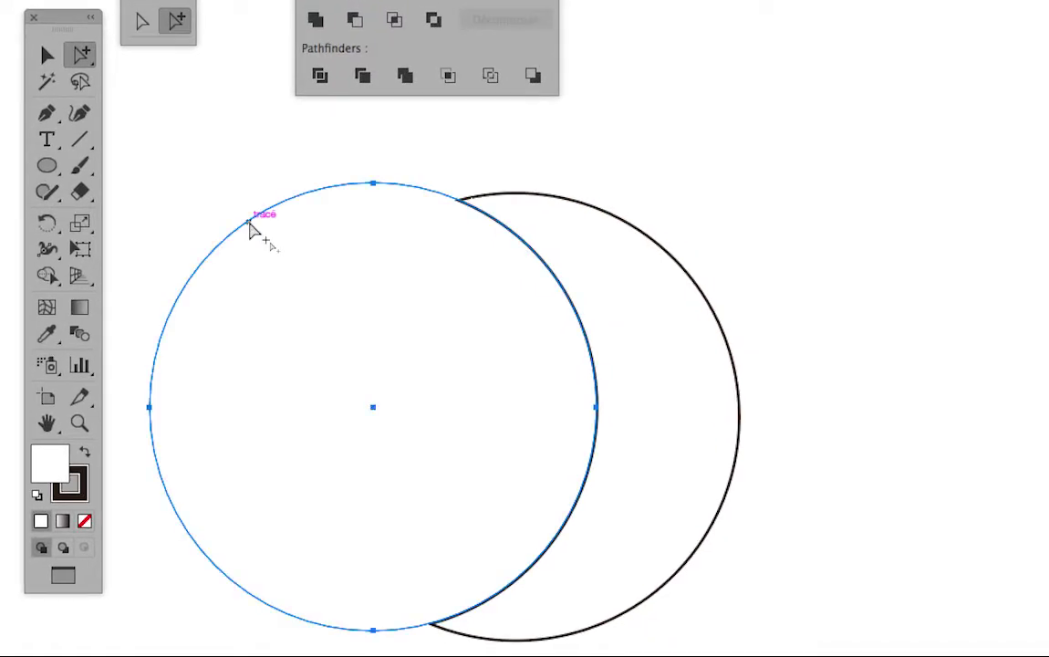
Reposition the front circle inside the compound shape several times to vary the crescent's thickness, ending with a wide crescent, and deselect it
mouse_move(253, 227)
left_mouse_down()
mouse_move(292, 228)
mouse_move(211, 234)
mouse_move(246, 234)
left_mouse_up()
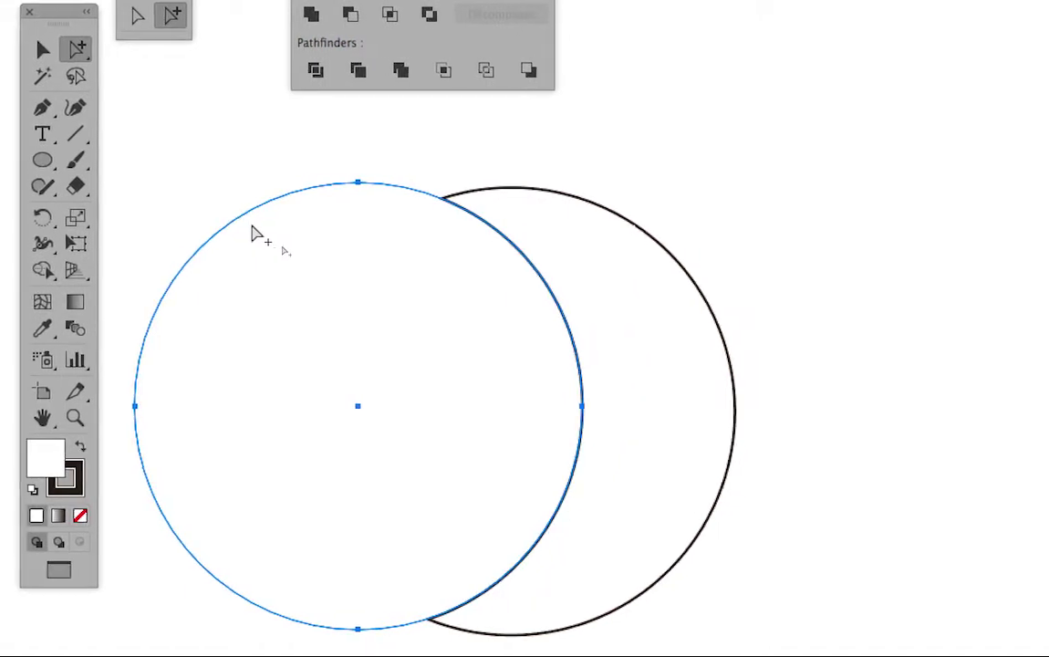
left_click_drag(305, 219, 260, 217)
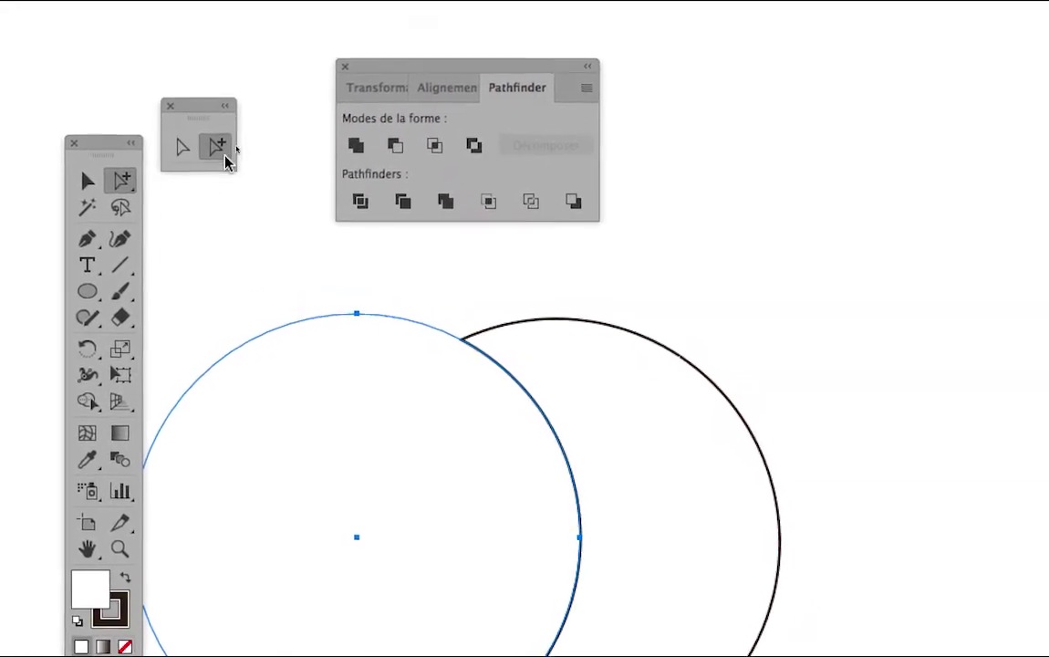
left_click(333, 292)
left_click(350, 314)
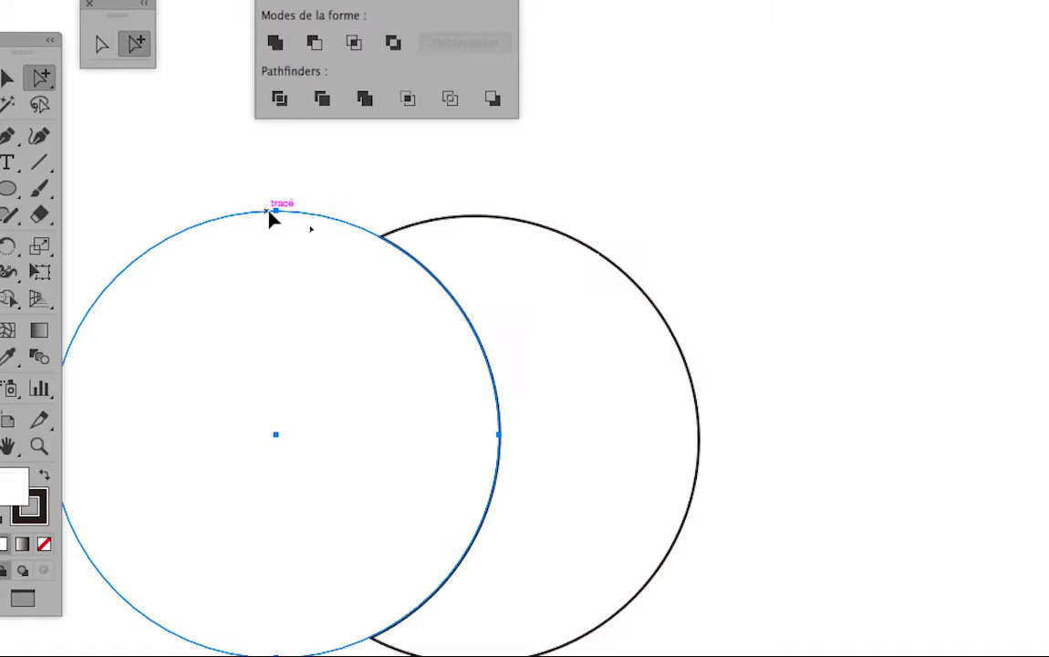
left_click_drag(272, 217, 383, 228)
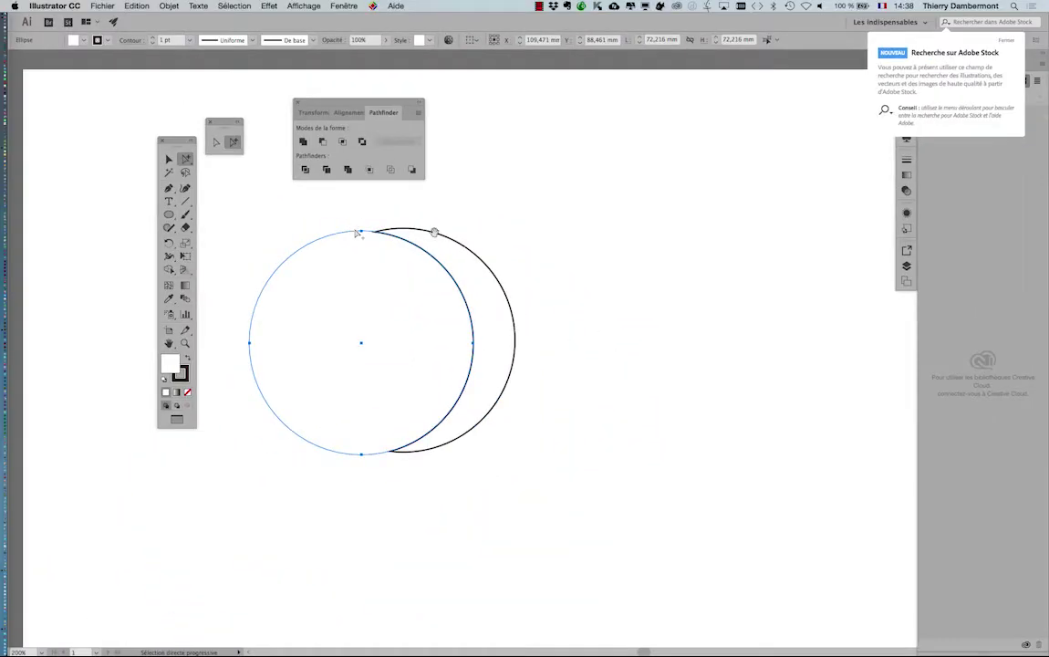
left_click_drag(471, 221, 810, 257)
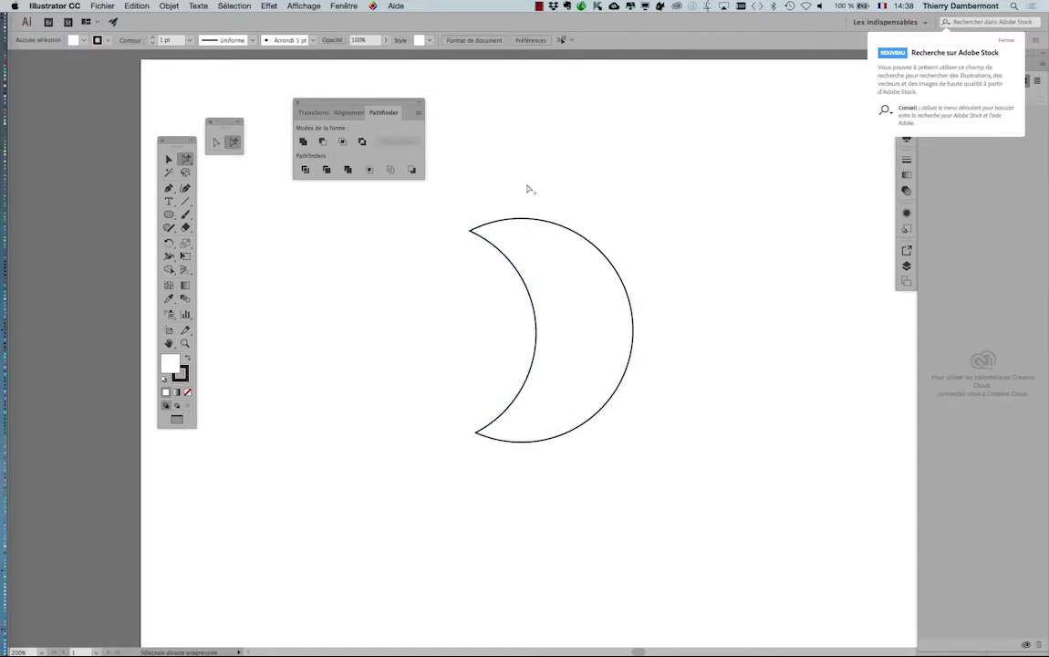
Display the Calques panel as a floating panel, expand Calque 1 and widen the panel enough for full object names
left_click(345, 6)
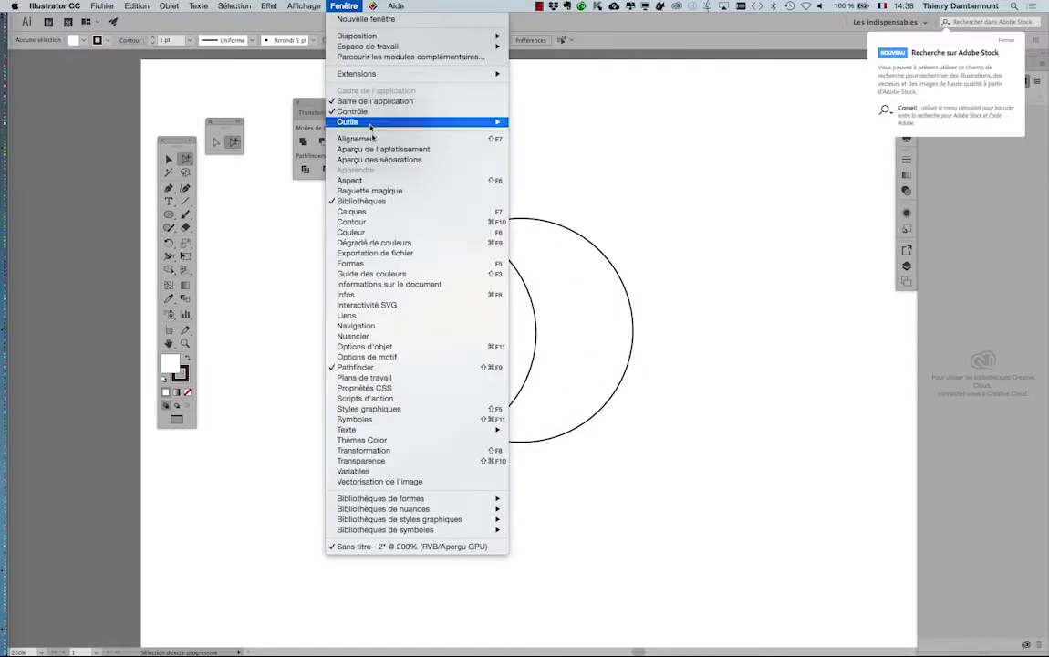
left_click(385, 212)
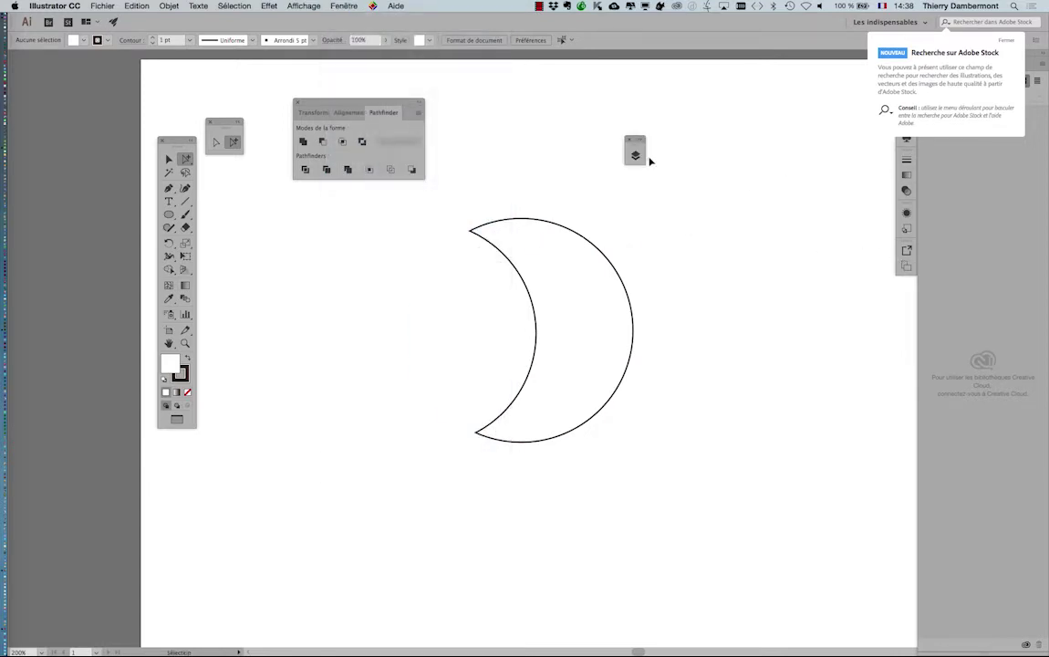
left_click(634, 151)
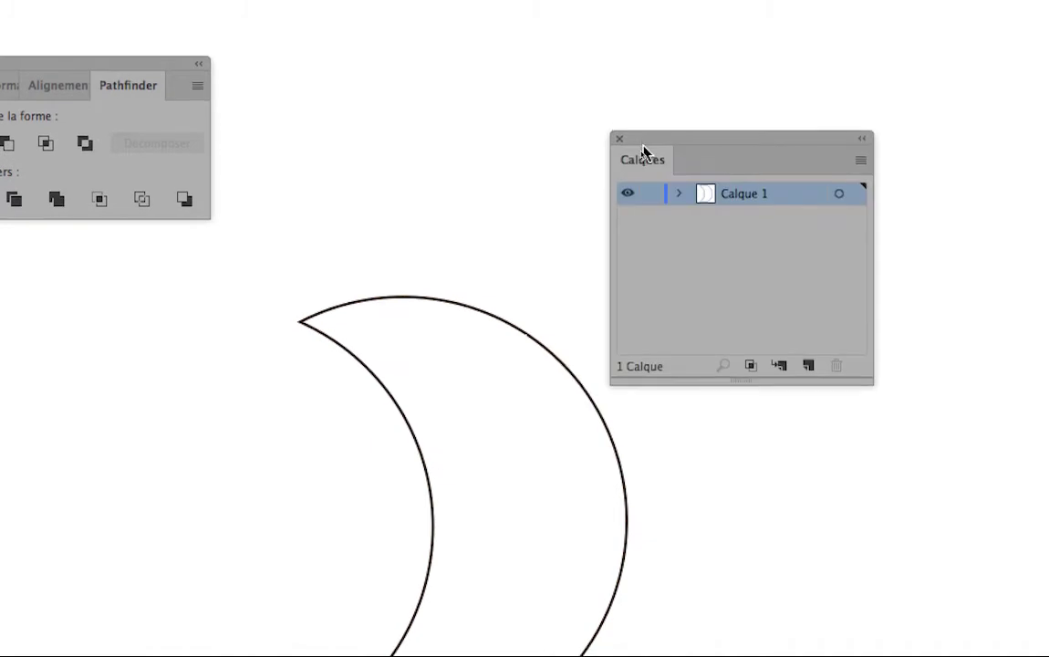
left_click(680, 193)
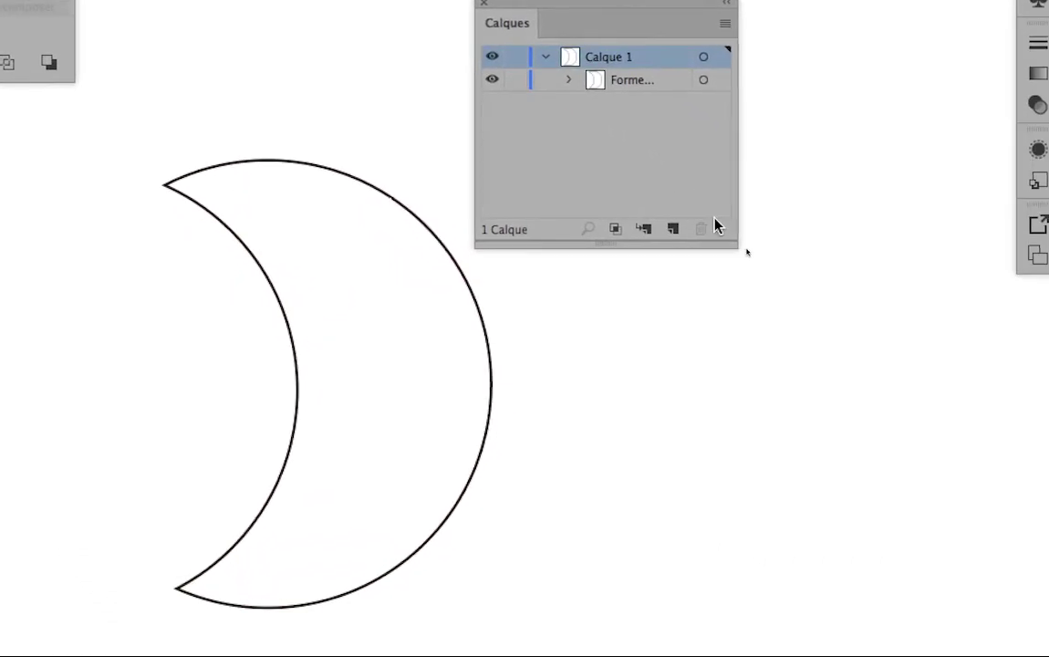
left_click_drag(735, 245, 956, 243)
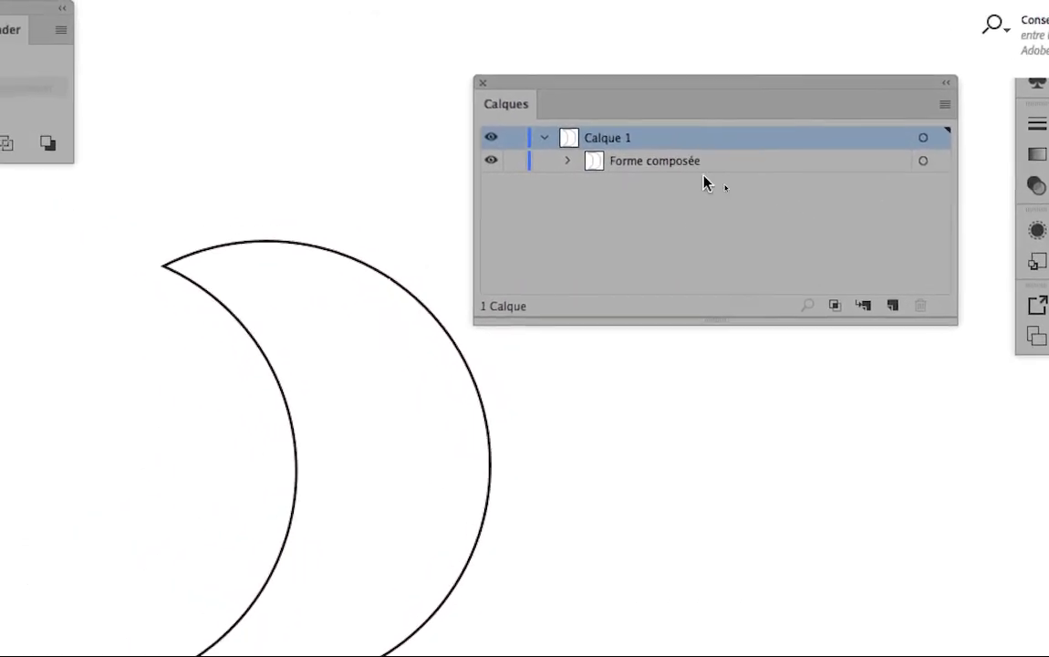
Expand Forme composée in the layer list and target its two ellipses in turn to identify each circle
left_click(568, 161)
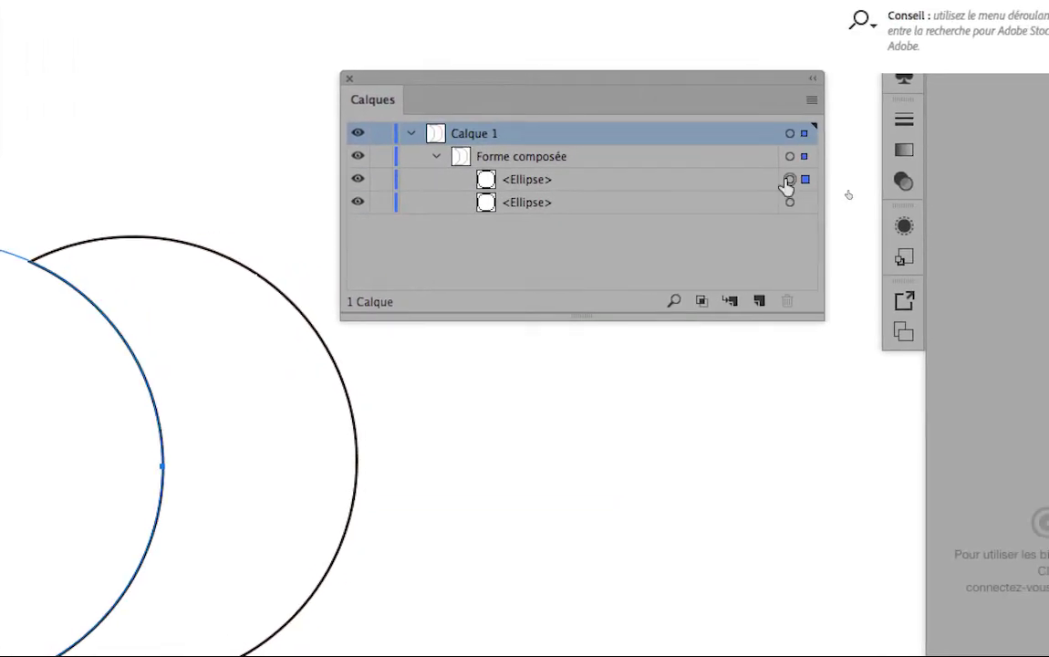
left_click(790, 202)
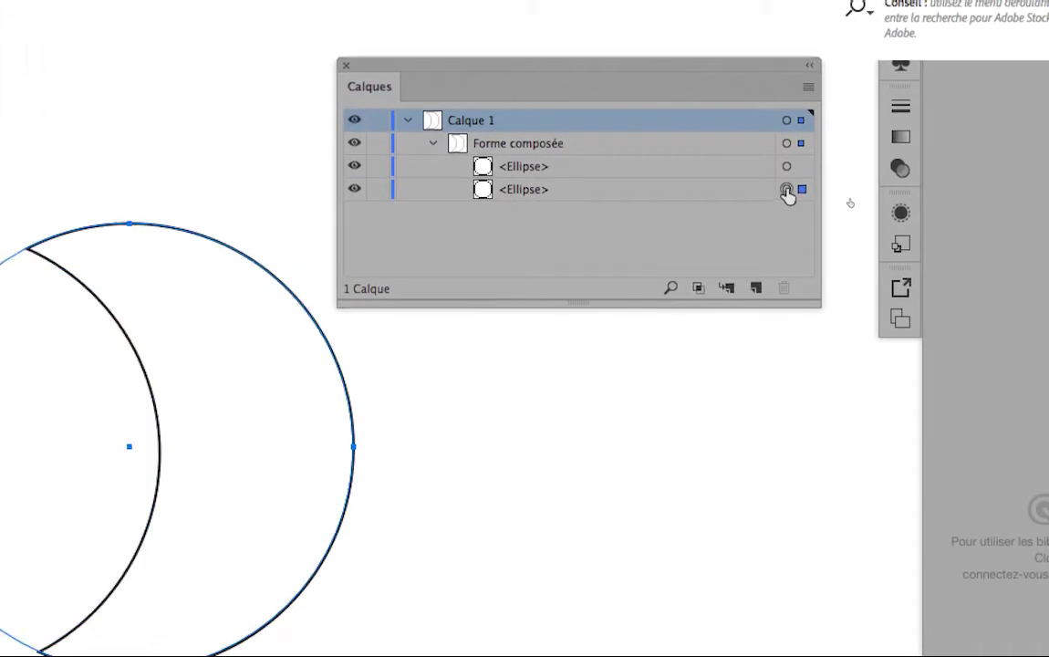
left_click(790, 179)
left_click(788, 190)
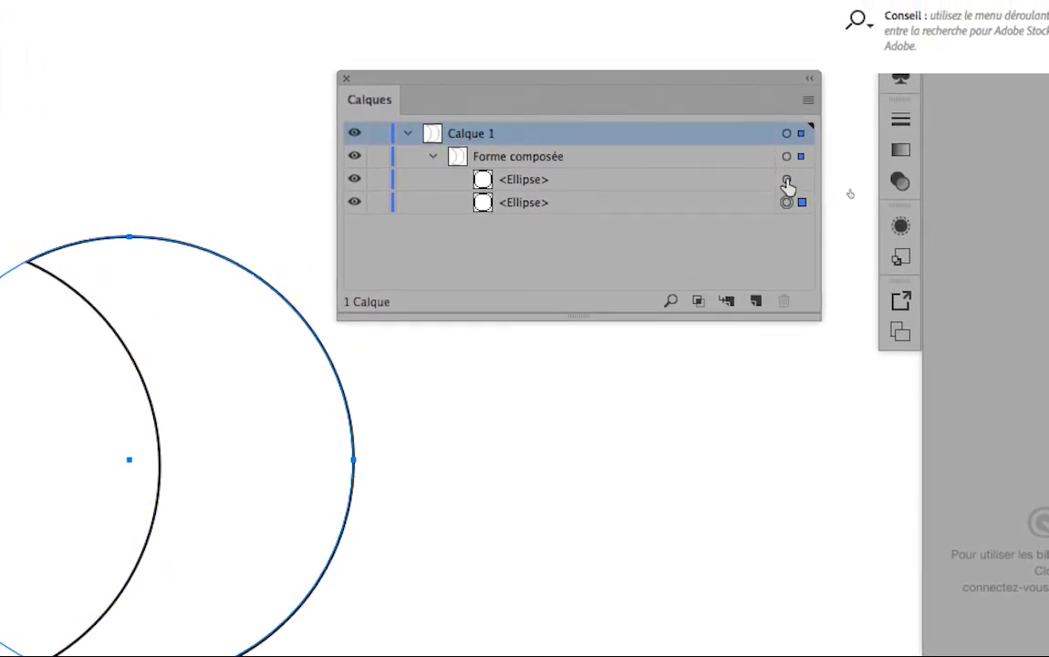
left_click(788, 179)
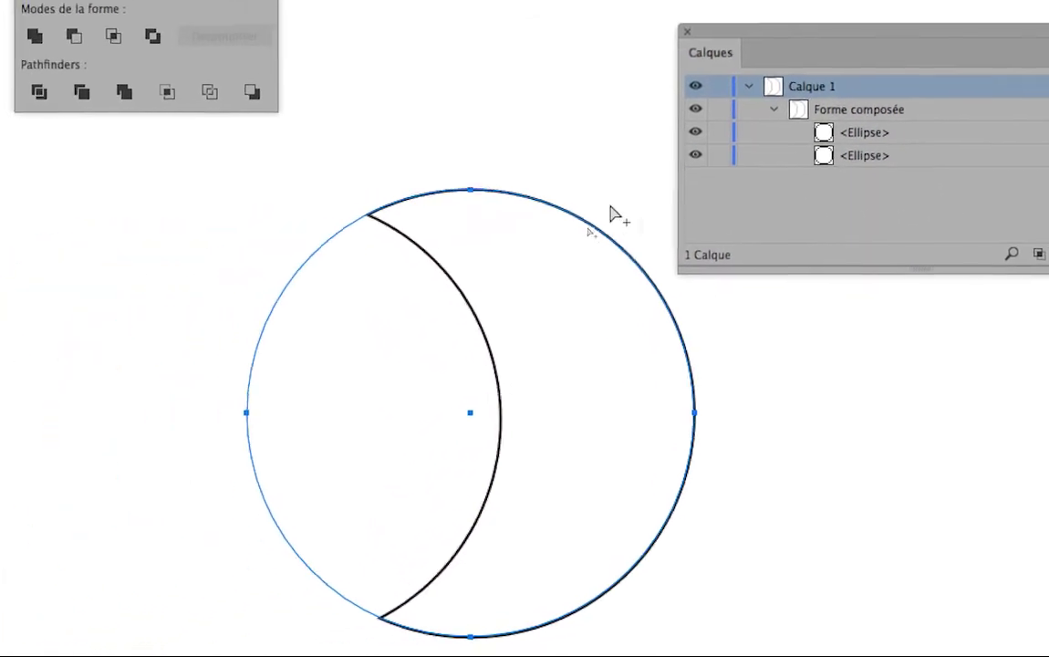
Move the rear circle inside the compound shape several times to reshape the crescent, and collapse Forme composée in the layer list
left_click_drag(602, 216, 698, 277)
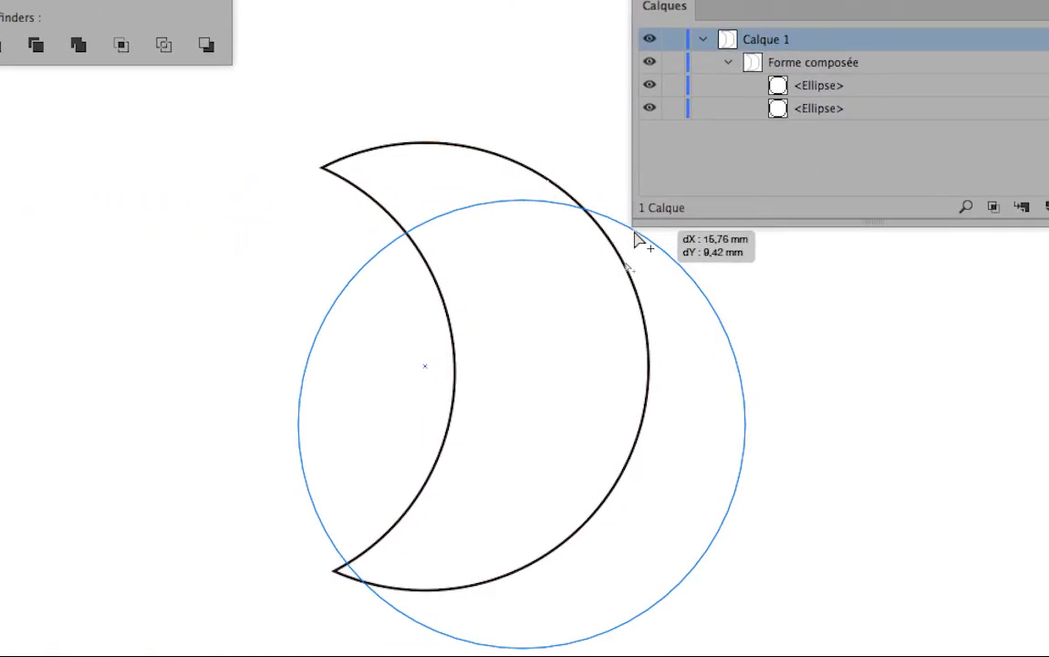
left_click_drag(636, 236, 454, 181)
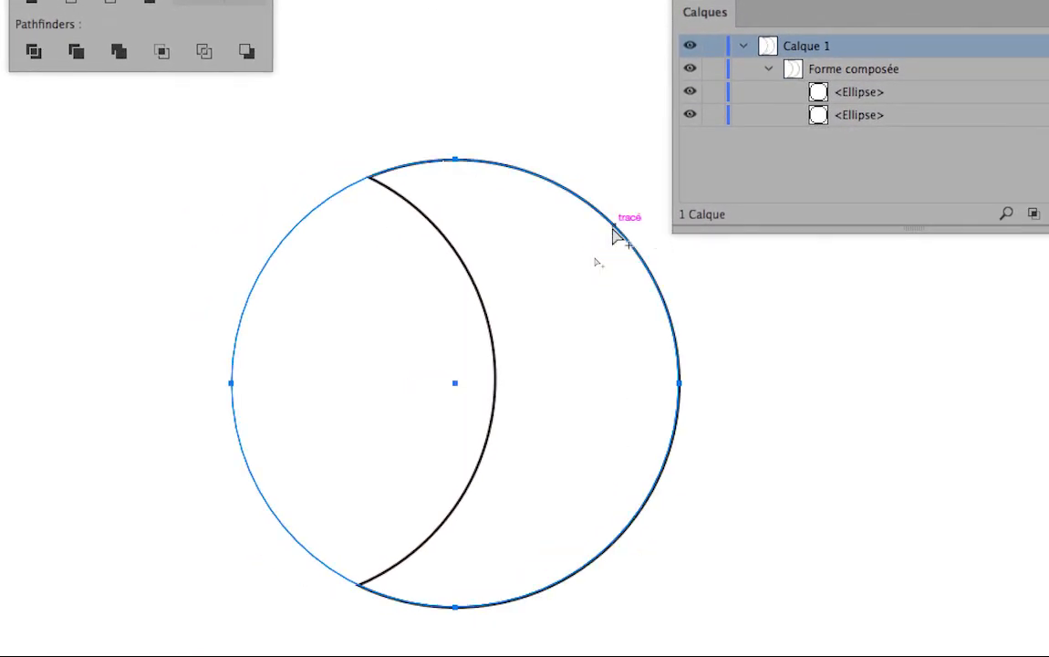
left_click_drag(613, 235, 566, 218)
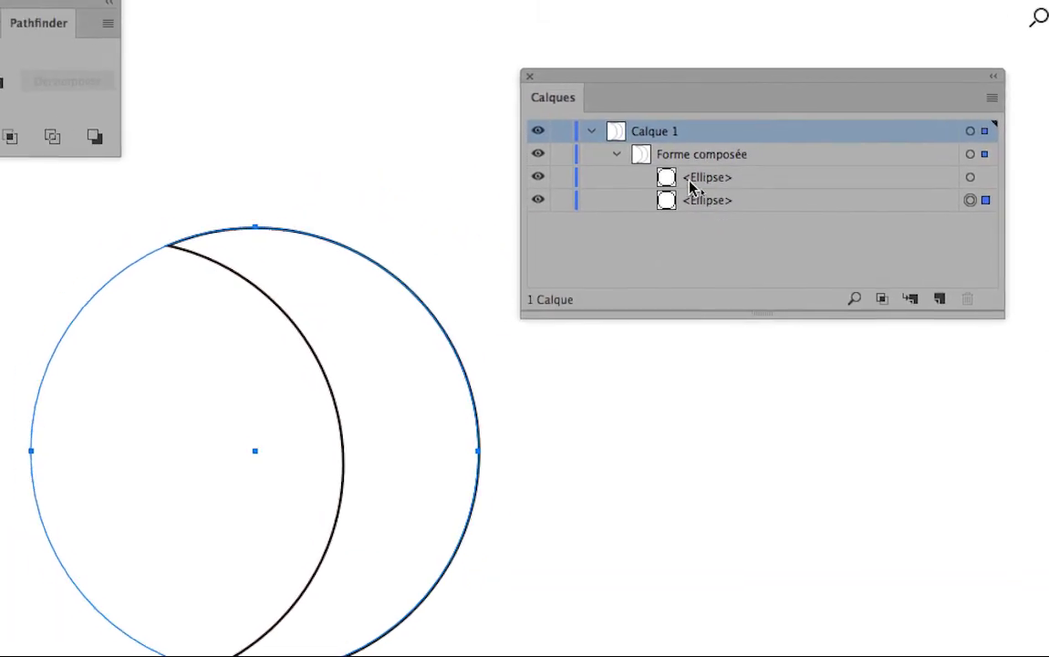
left_click(616, 155)
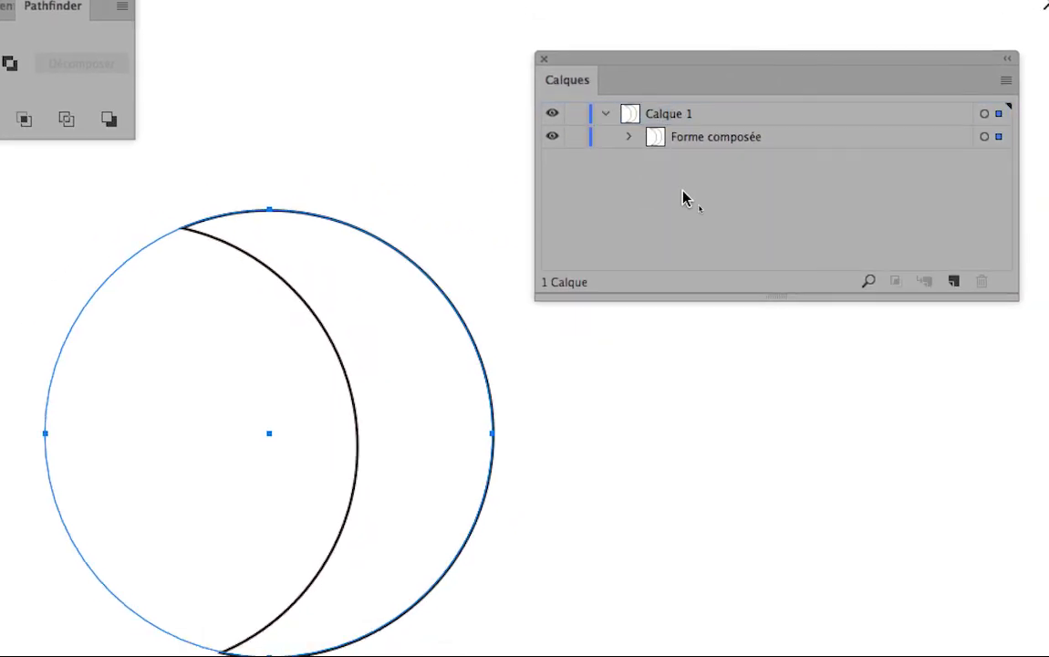